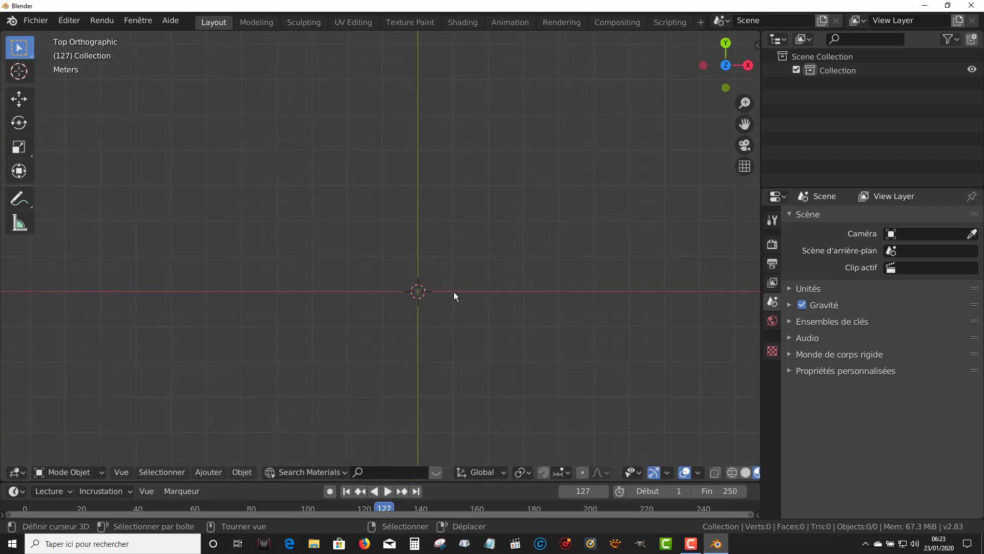
{"action": "middle_click_drag", "start_coordinate": [456, 316], "coordinate": [405, 278], "text": "shift"}
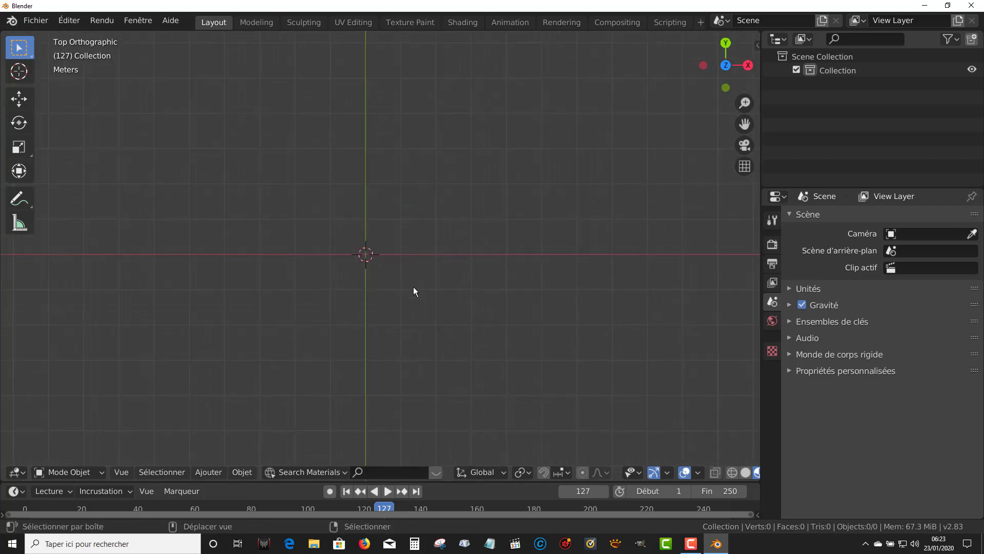
{"action": "scroll", "coordinate": [411, 291], "scroll_direction": "up", "scroll_amount": 1}
{"action": "scroll", "coordinate": [411, 291], "scroll_direction": "up", "scroll_amount": 2}
{"action": "scroll", "coordinate": [411, 291], "scroll_direction": "down", "scroll_amount": 2}
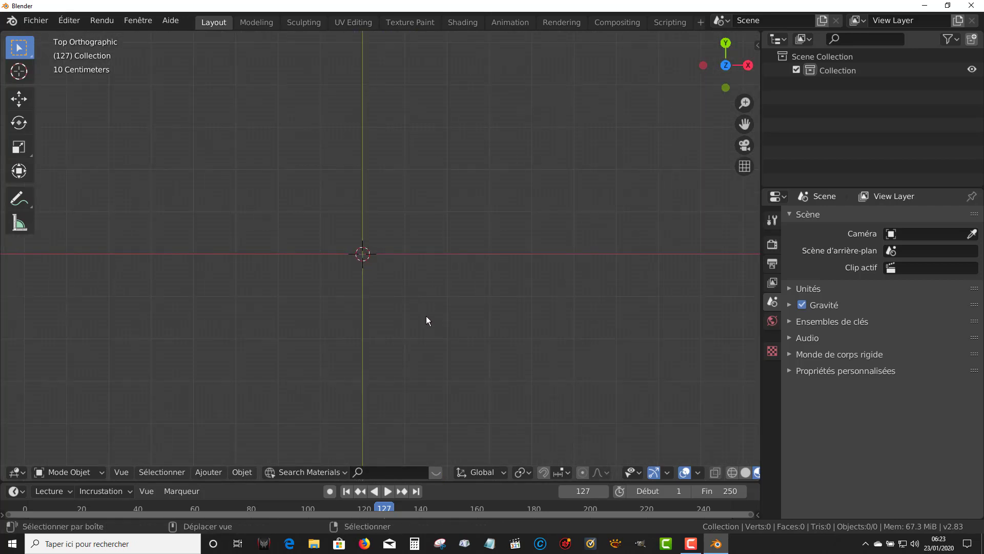
{"action": "middle_click_drag", "start_coordinate": [426, 316], "coordinate": [449, 358], "text": "shift"}
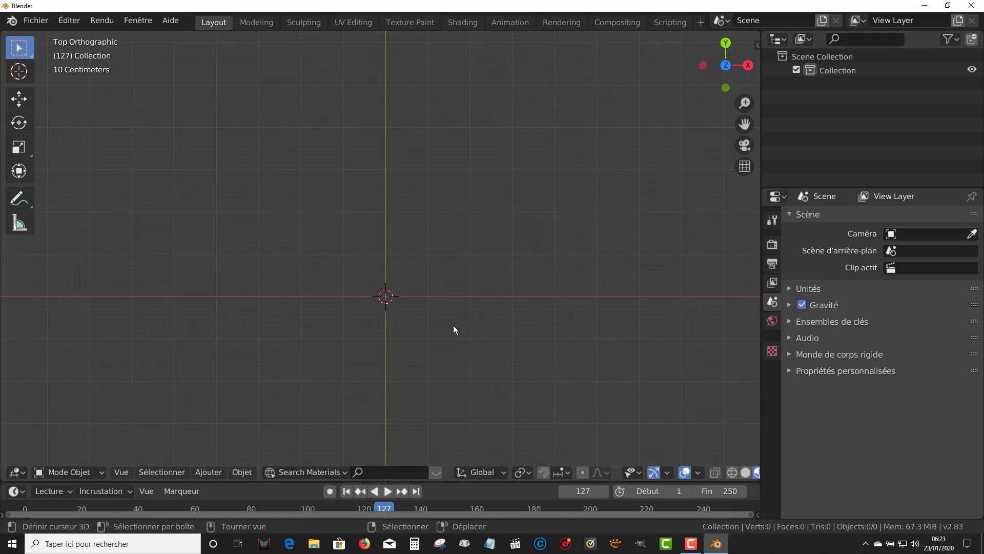
{"action": "middle_click_drag", "start_coordinate": [534, 334], "coordinate": [475, 333], "text": "shift"}
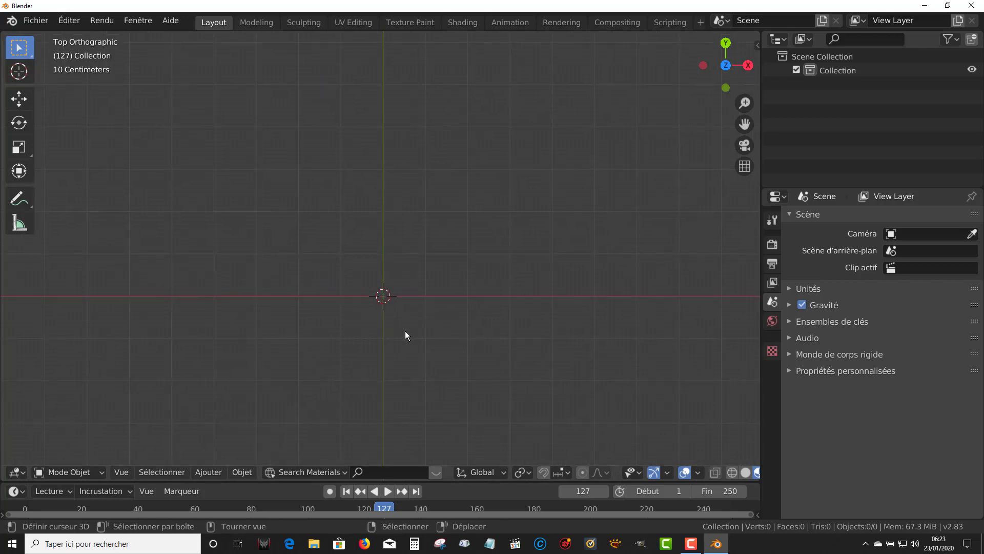
Add a plane mesh at the world origin
{"action": "left_click", "coordinate": [209, 472]}
{"action": "mouse_move", "coordinate": [214, 460]}
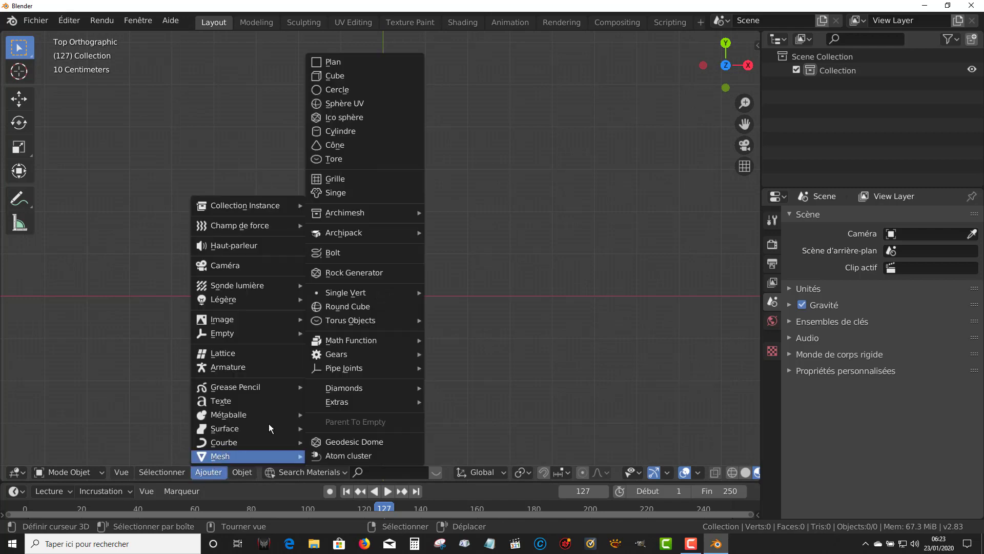
{"action": "left_click", "coordinate": [333, 60]}
{"action": "scroll", "coordinate": [479, 287], "scroll_direction": "up", "scroll_amount": 2}
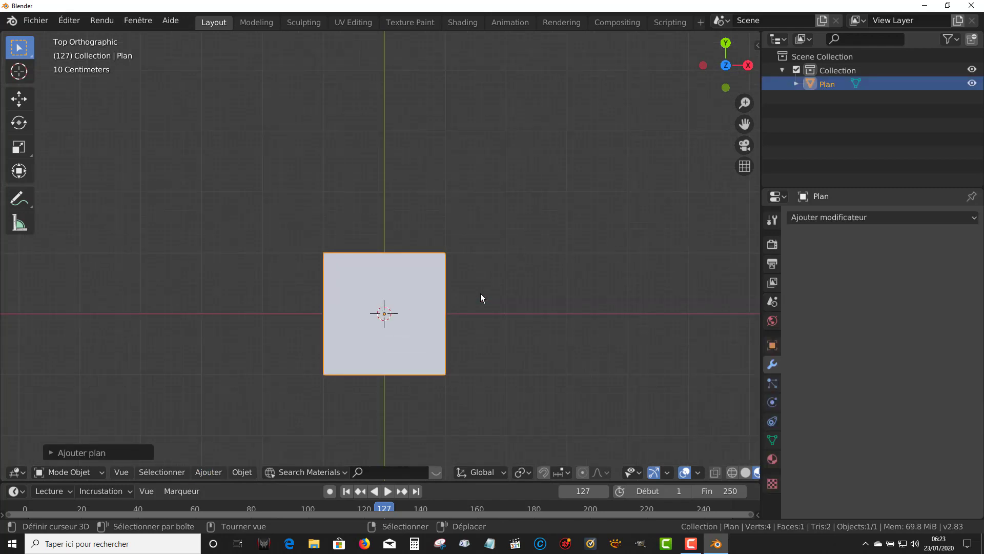
{"action": "scroll", "coordinate": [480, 297], "scroll_direction": "down", "scroll_amount": 1}
{"action": "middle_click_drag", "start_coordinate": [505, 331], "coordinate": [464, 294], "text": "shift"}
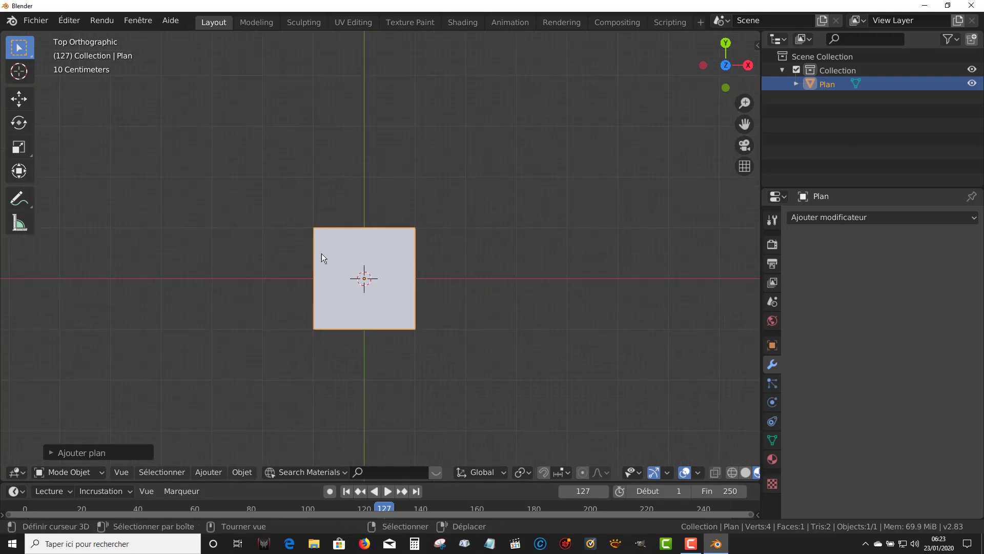
Move the plane's origin to its upper-right corner vertex in Edit Mode using Origin to Selected V/F/E
{"action": "scroll", "coordinate": [405, 278], "scroll_direction": "up", "scroll_amount": 1}
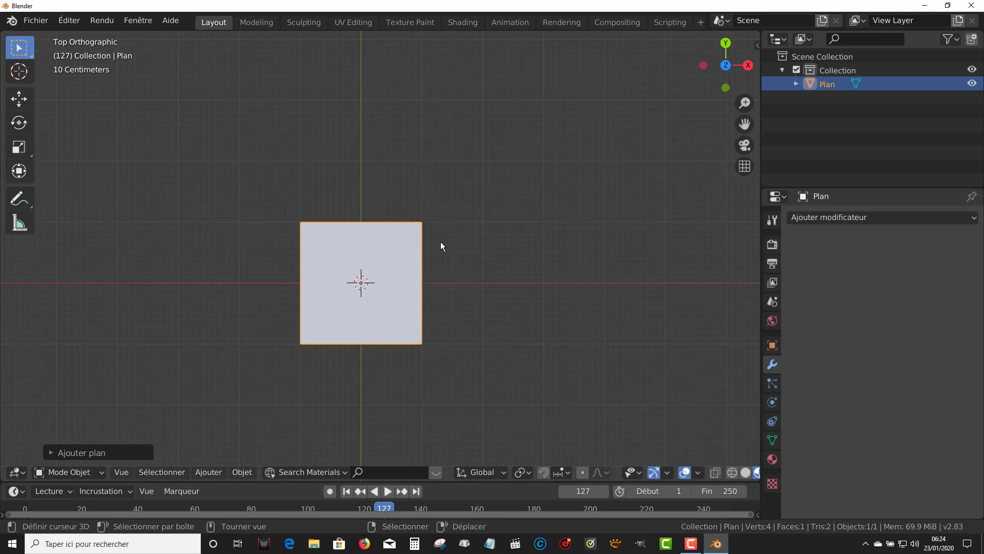
{"action": "middle_click_drag", "start_coordinate": [496, 263], "coordinate": [434, 271], "text": "shift"}
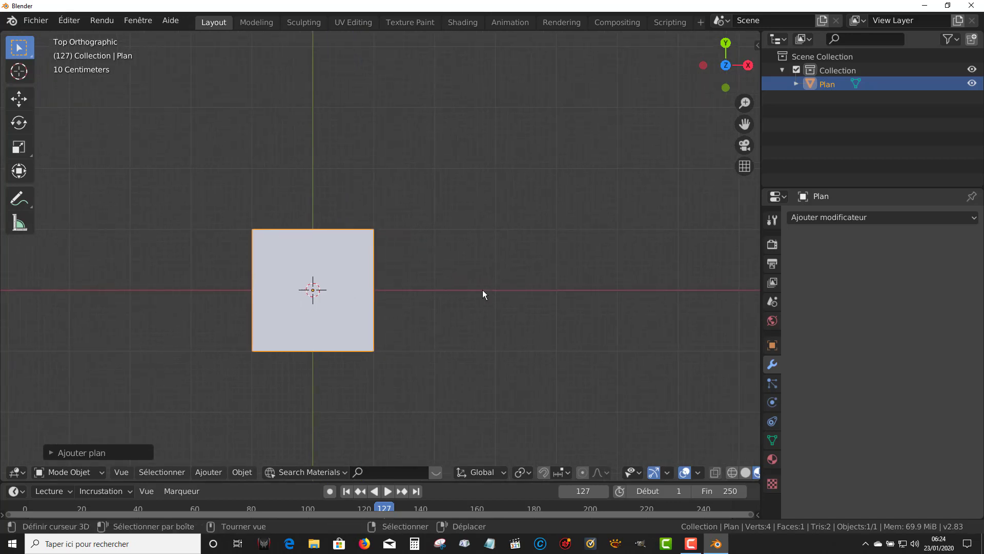
{"action": "key", "text": "Tab"}
{"action": "left_click", "coordinate": [375, 229]}
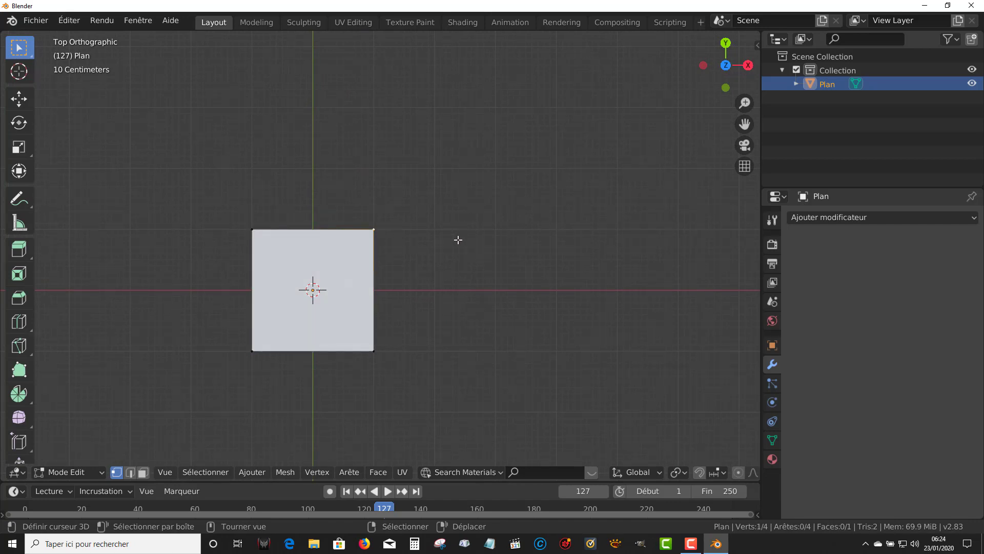
{"action": "key", "text": "q"}
{"action": "key", "text": "space"}
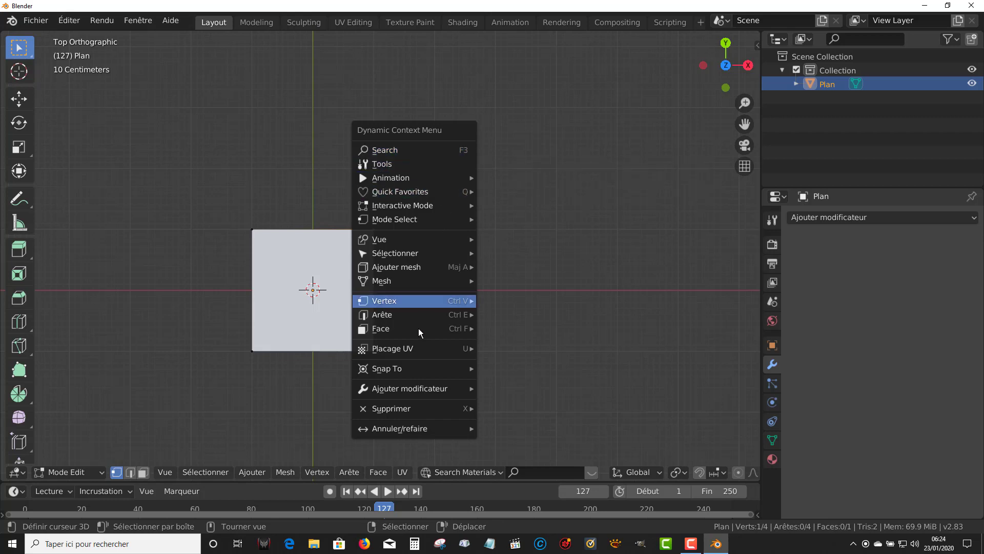
{"action": "mouse_move", "coordinate": [393, 374]}
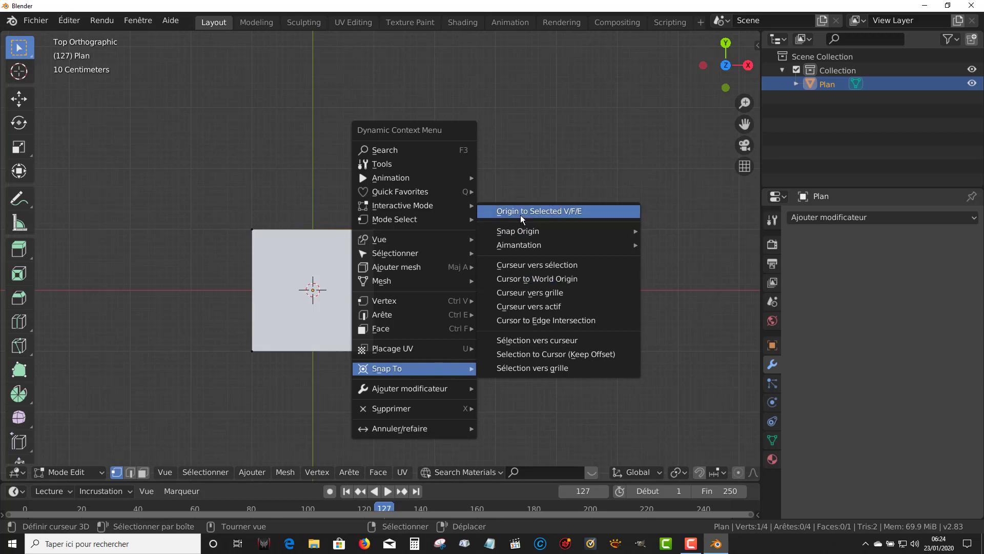
{"action": "left_click", "coordinate": [563, 219]}
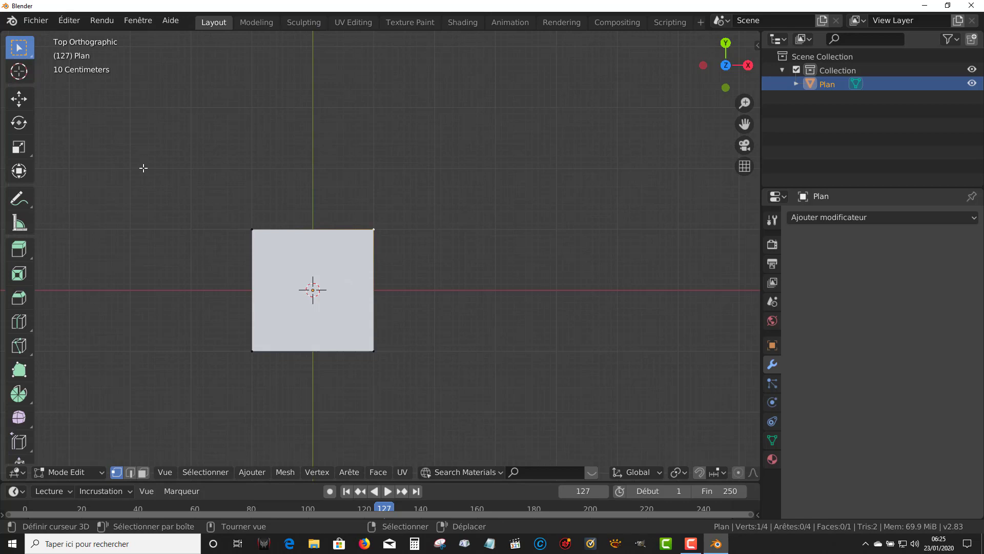
{"action": "key", "text": "q"}
{"action": "key", "text": "q"}
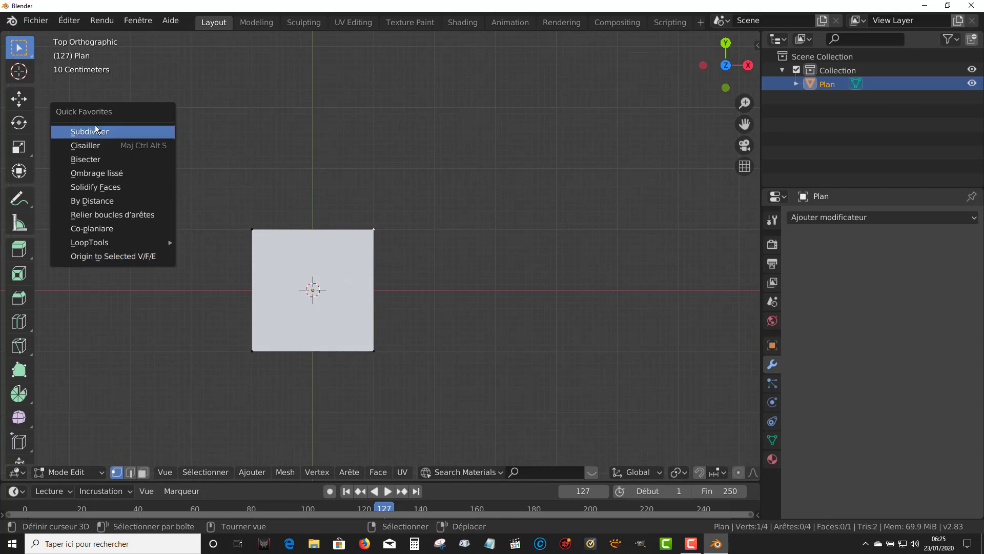
{"action": "left_click", "coordinate": [112, 254]}
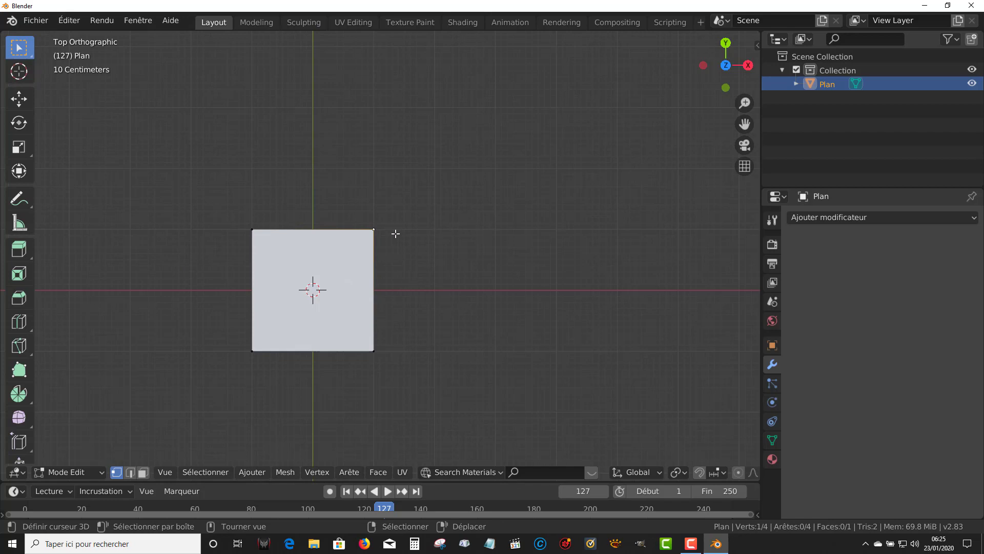
Try rotating the plane in Edit Mode and in Object Mode to compare the pivot points, cancelling each rotation
{"action": "scroll", "coordinate": [396, 233], "scroll_direction": "up", "scroll_amount": 2}
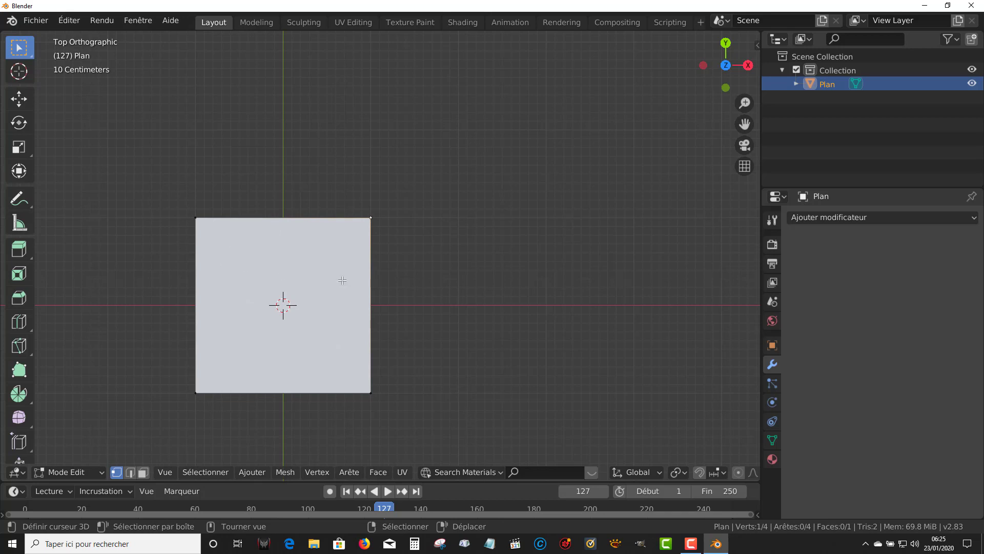
{"action": "key", "text": "a"}
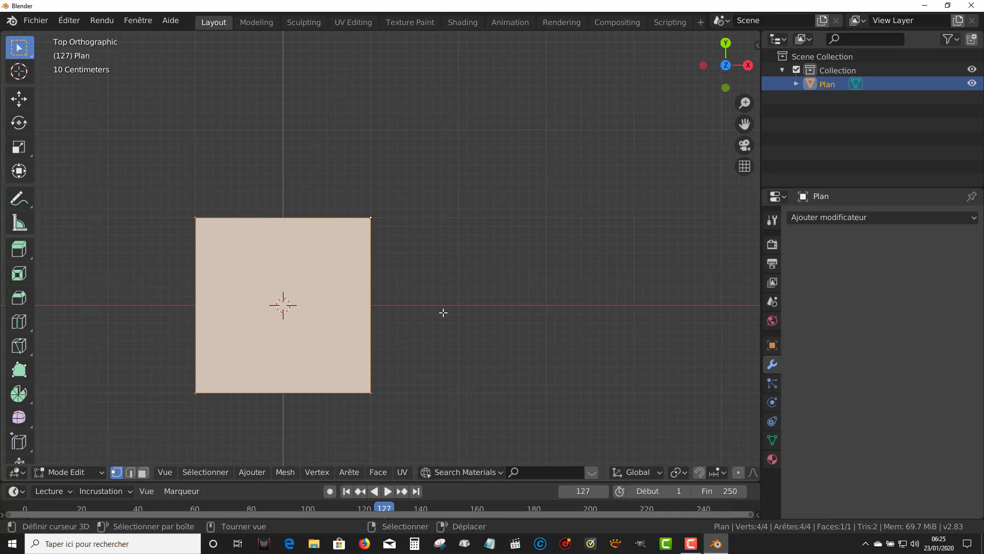
{"action": "key", "text": "r"}
{"action": "right_click", "coordinate": [317, 199]}
{"action": "right_click", "coordinate": [389, 221]}
{"action": "middle_click_drag", "start_coordinate": [389, 220], "coordinate": [408, 264]}
{"action": "key", "text": "Tab"}
{"action": "key", "text": "KP_7"}
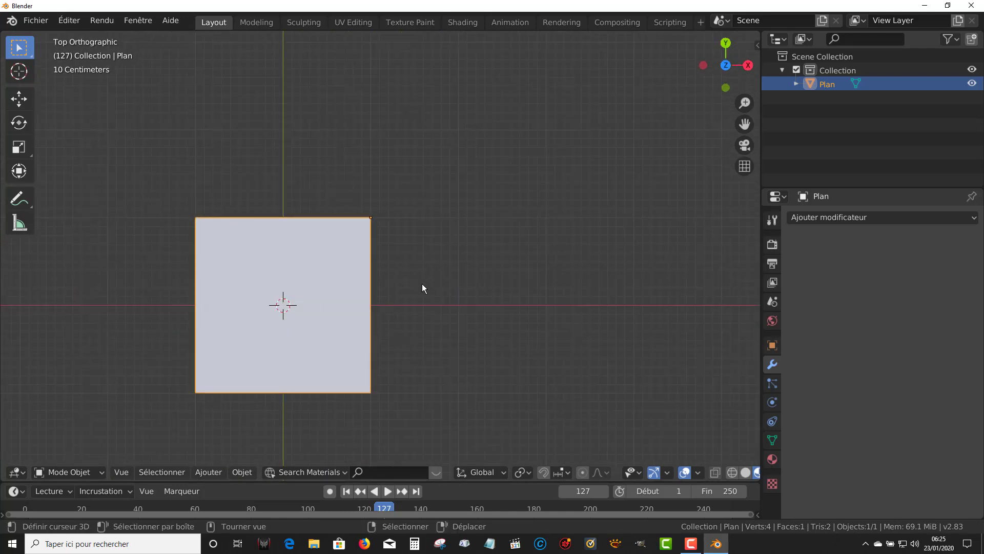
{"action": "key", "text": "r"}
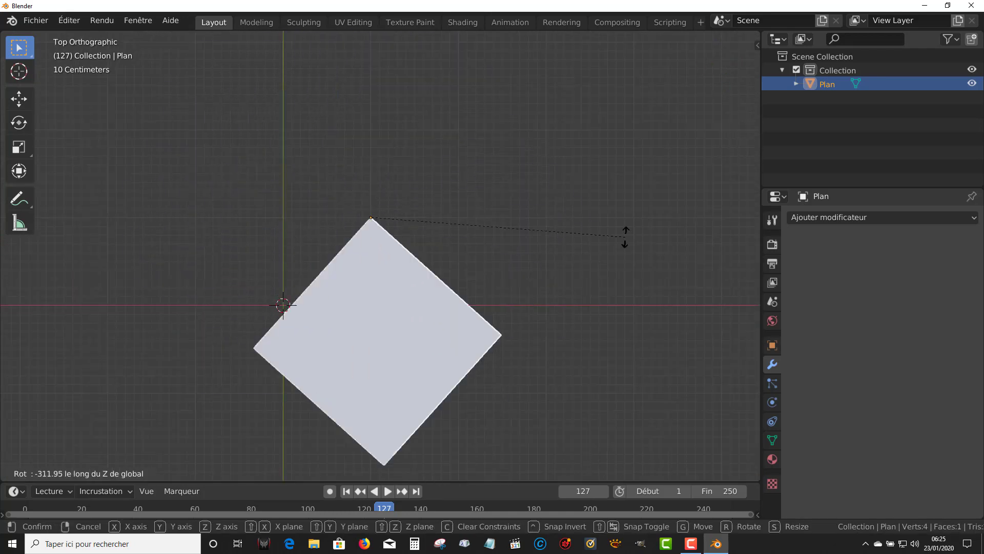
{"action": "right_click", "coordinate": [411, 238]}
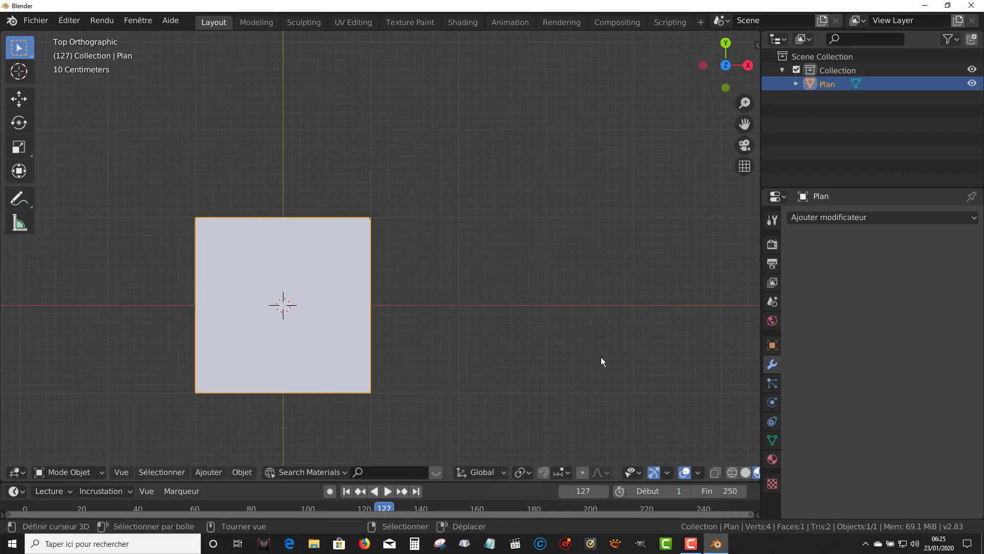
Select all of the plane's geometry in Edit Mode and try a rotation, cancelling it
{"action": "key", "text": "Tab"}
{"action": "key", "text": "a"}
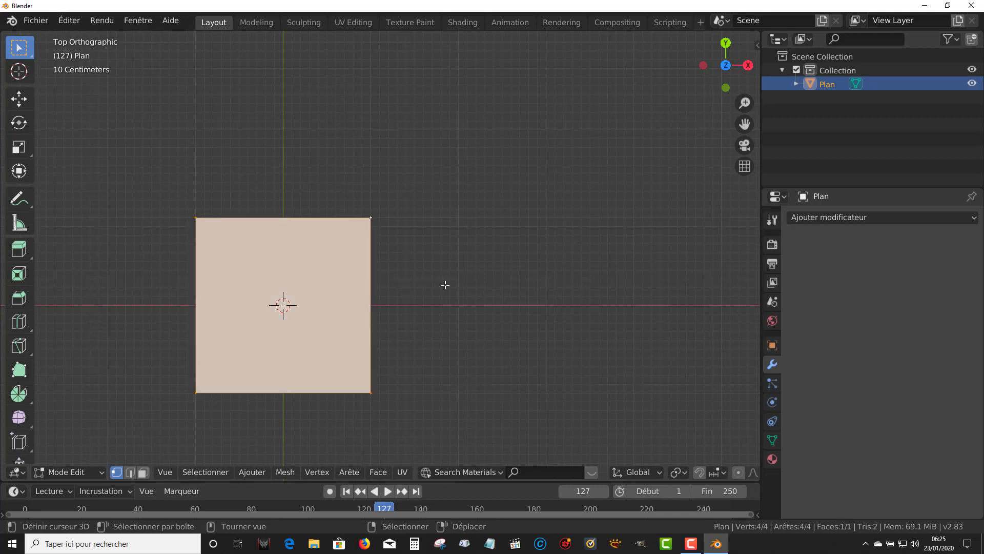
{"action": "key", "text": "r"}
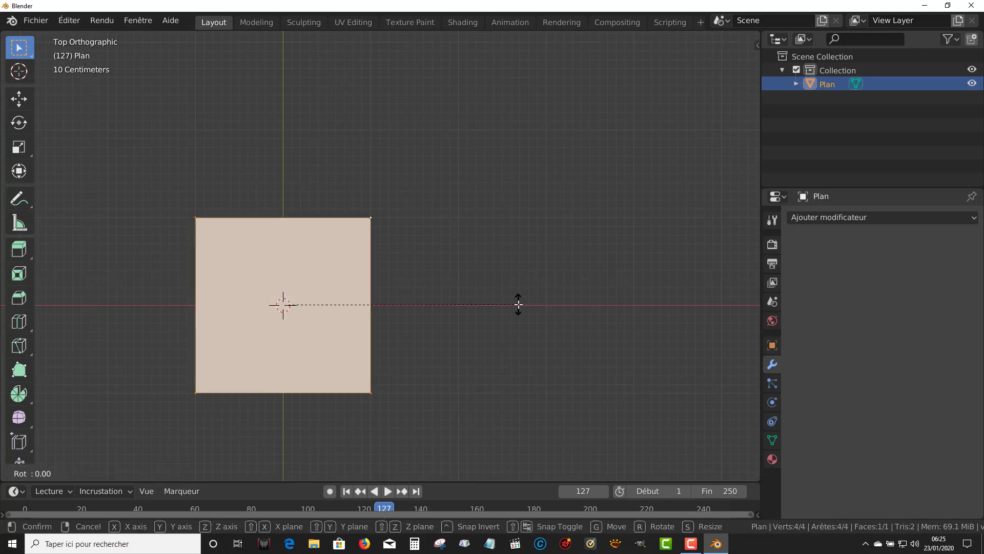
{"action": "right_click", "coordinate": [505, 333]}
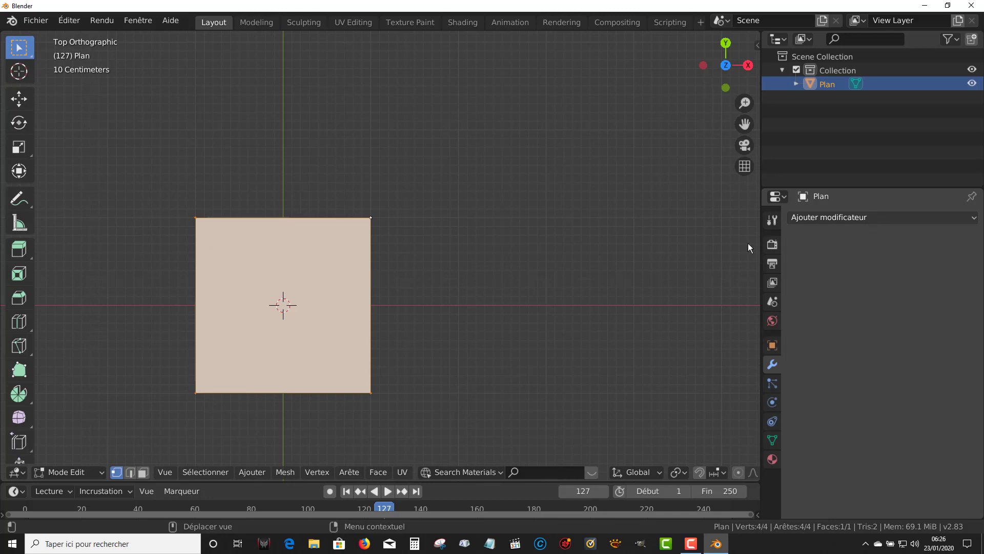
Add a Mirror (Miroir) modifier to the plane with the X, Y and Z axes enabled
{"action": "left_click", "coordinate": [814, 216]}
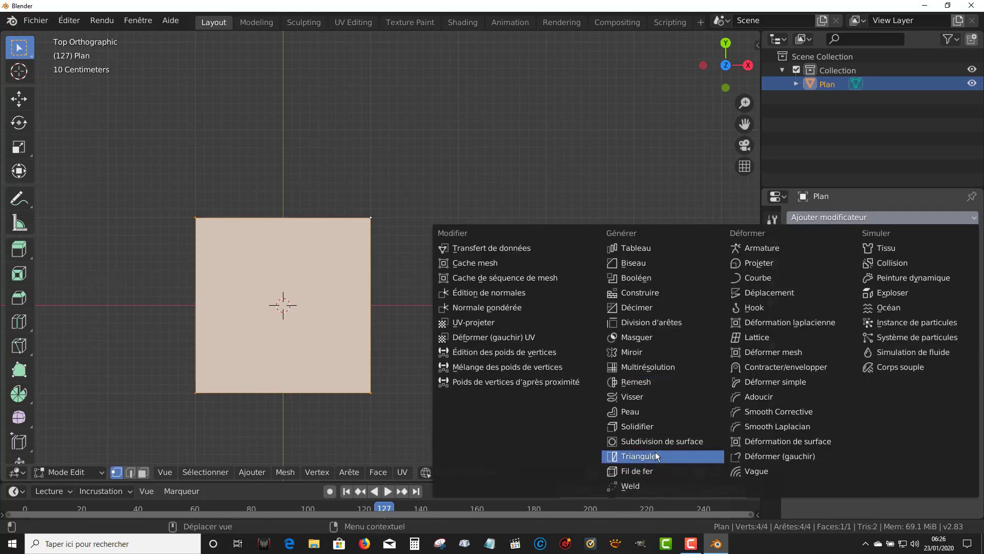
{"action": "left_click", "coordinate": [640, 353]}
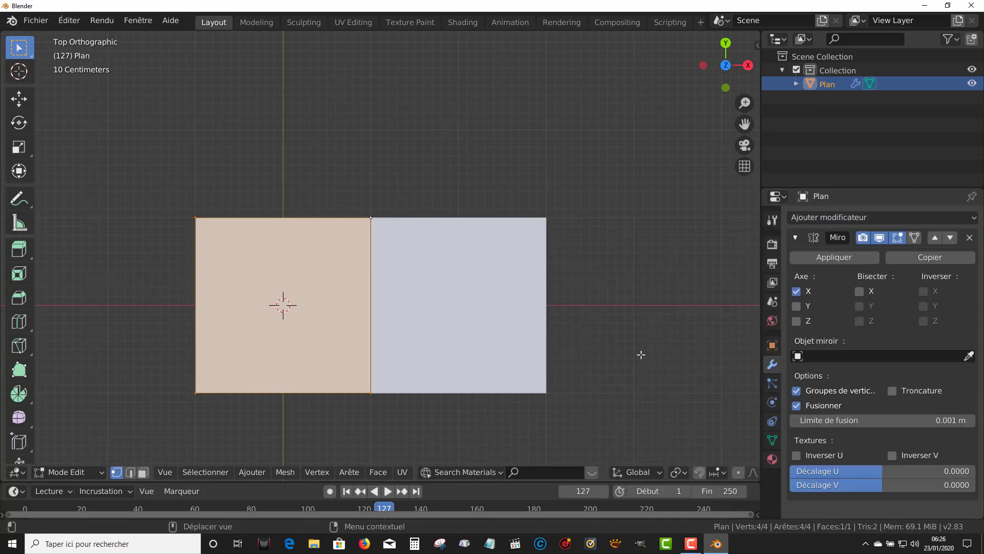
{"action": "left_click", "coordinate": [797, 307]}
{"action": "scroll", "coordinate": [623, 336], "scroll_direction": "down", "scroll_amount": 3}
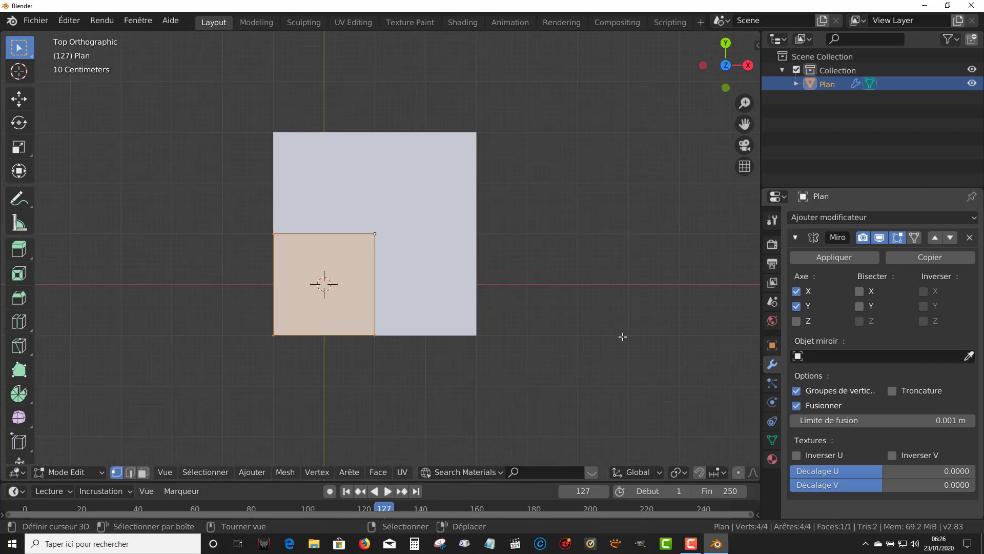
{"action": "left_click", "coordinate": [796, 322]}
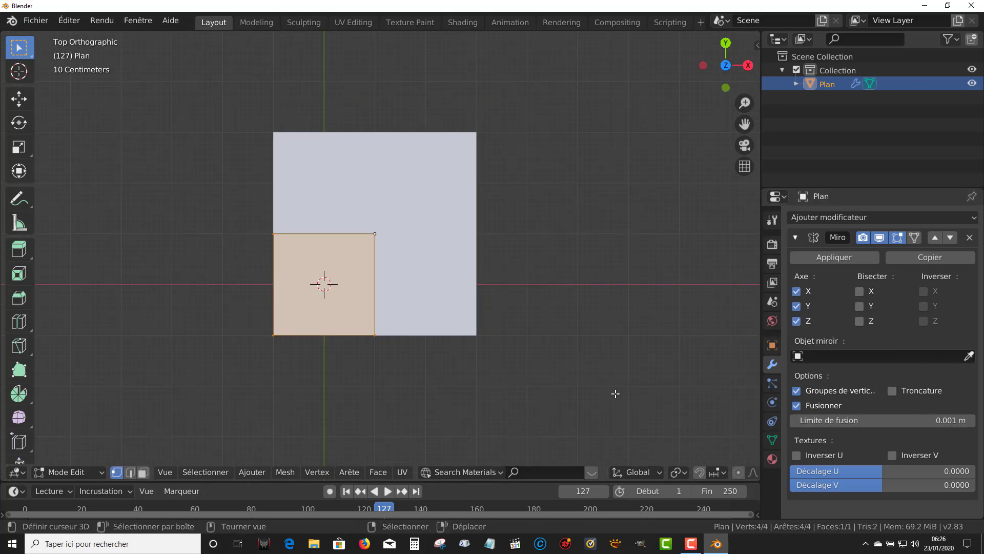
Extrude the selected face upward to give the mirrored plane thickness
{"action": "middle_click_drag", "start_coordinate": [547, 348], "coordinate": [540, 353]}
{"action": "key", "text": "e"}
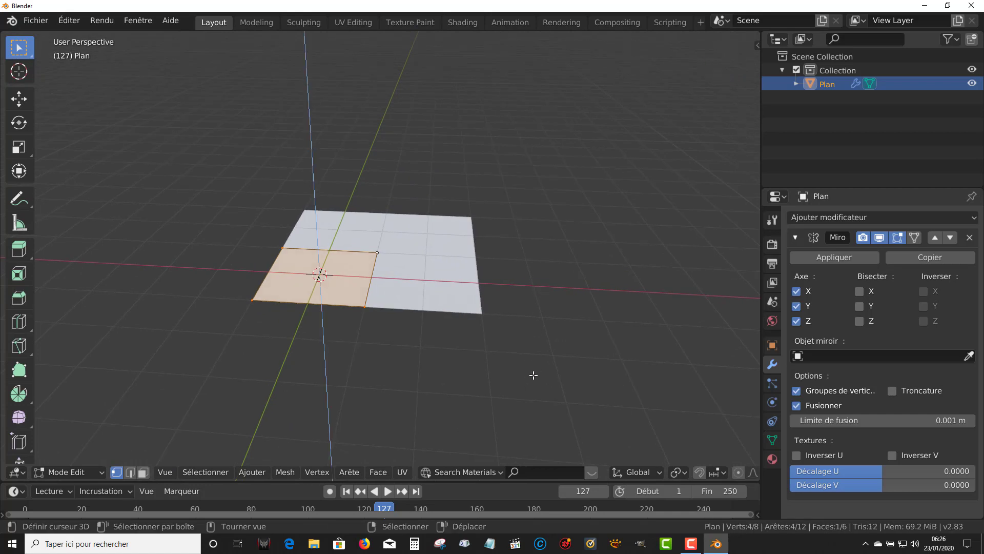
{"action": "left_click", "coordinate": [518, 351]}
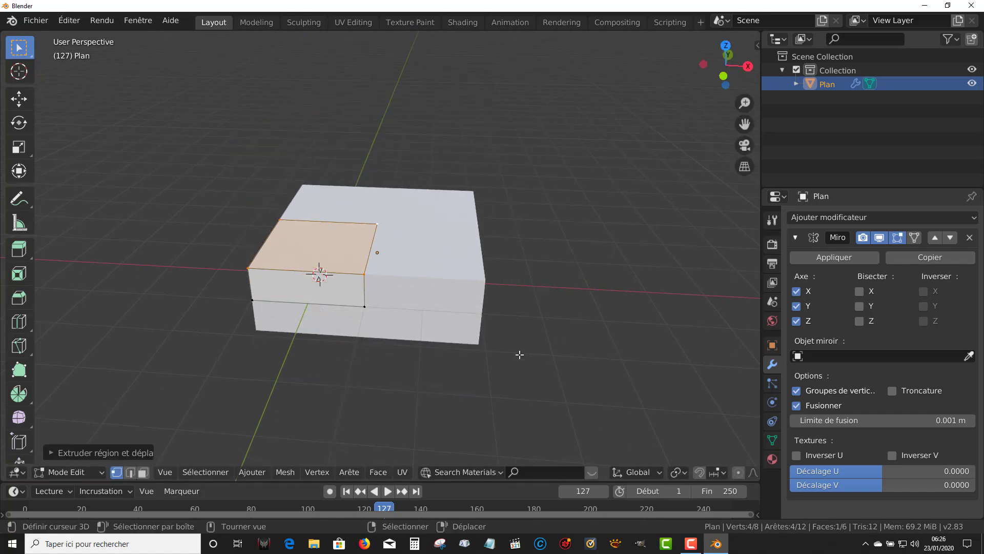
Enable clipping (Troncature) in the Mirror modifier and check the block in both Object and Edit Mode
{"action": "left_click", "coordinate": [892, 390]}
{"action": "middle_click_drag", "start_coordinate": [667, 330], "coordinate": [641, 333]}
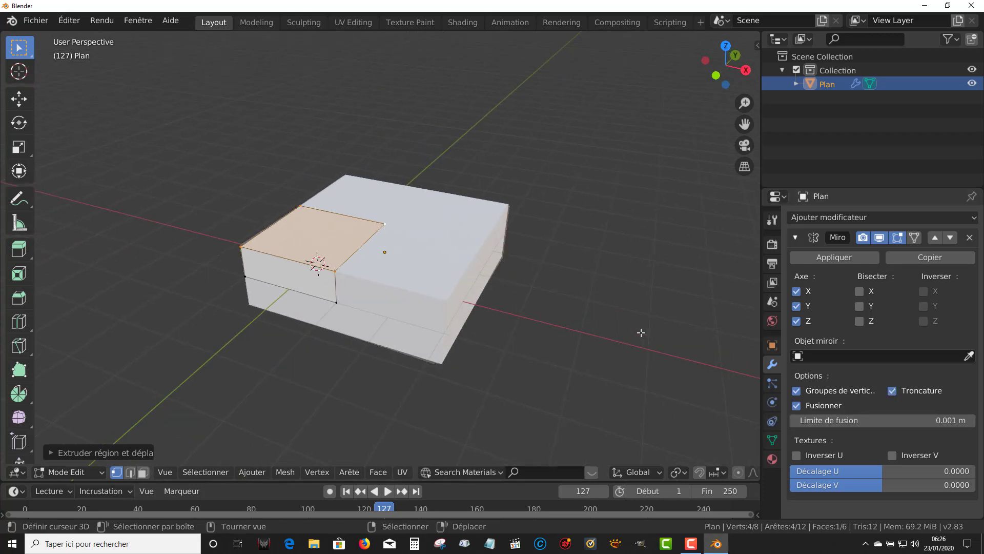
{"action": "key", "text": "Tab"}
{"action": "key", "text": "Tab"}
{"action": "mouse_move", "coordinate": [531, 347]}
{"action": "middle_mouse_down"}
{"action": "mouse_move", "coordinate": [567, 334]}
{"action": "mouse_move", "coordinate": [558, 323]}
{"action": "mouse_move", "coordinate": [559, 345]}
{"action": "mouse_move", "coordinate": [546, 346]}
{"action": "middle_mouse_up"}
{"action": "key", "text": "Tab"}
{"action": "key", "text": "Tab"}
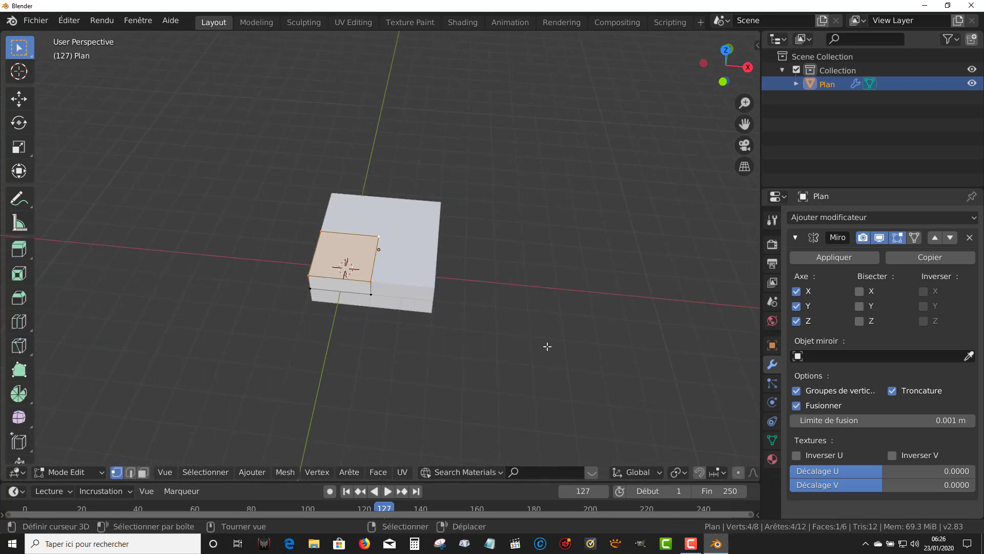
In the top view in Object Mode, place the 3D cursor up and to the right of the block and add a cube there
{"action": "key", "text": "KP_7"}
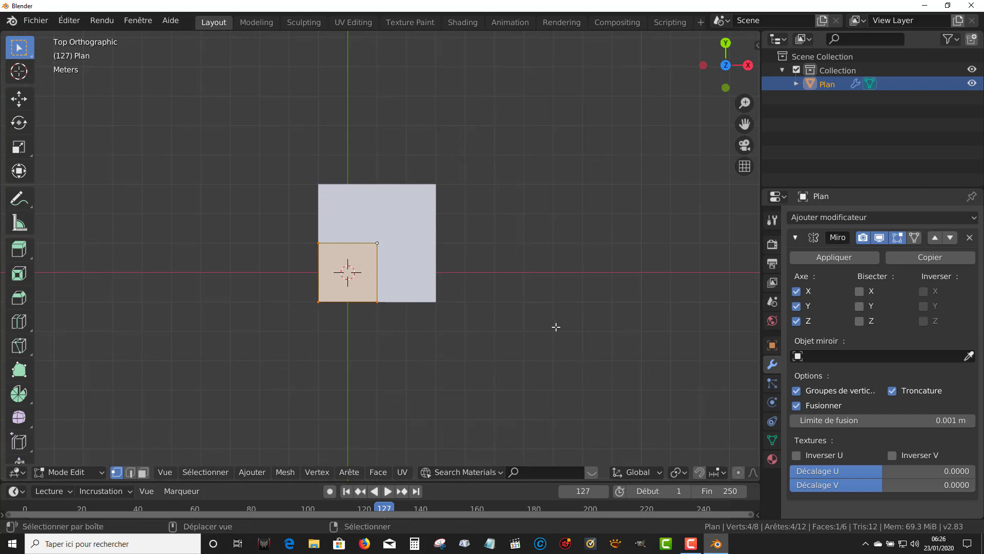
{"action": "middle_click_drag", "start_coordinate": [503, 333], "coordinate": [405, 378], "text": "shift"}
{"action": "key", "text": "Tab"}
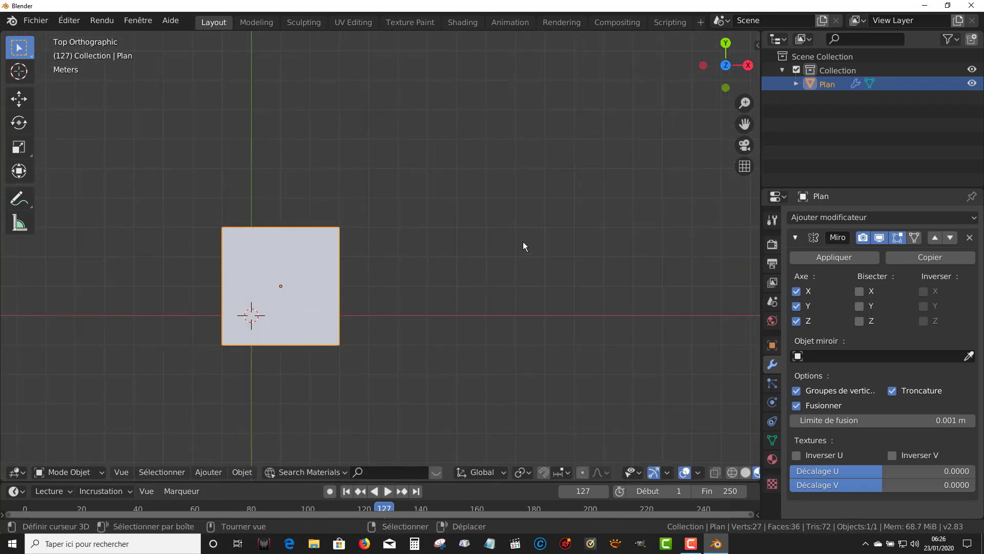
{"action": "left_click", "coordinate": [546, 181]}
{"action": "left_click", "coordinate": [208, 473]}
{"action": "mouse_move", "coordinate": [210, 456]}
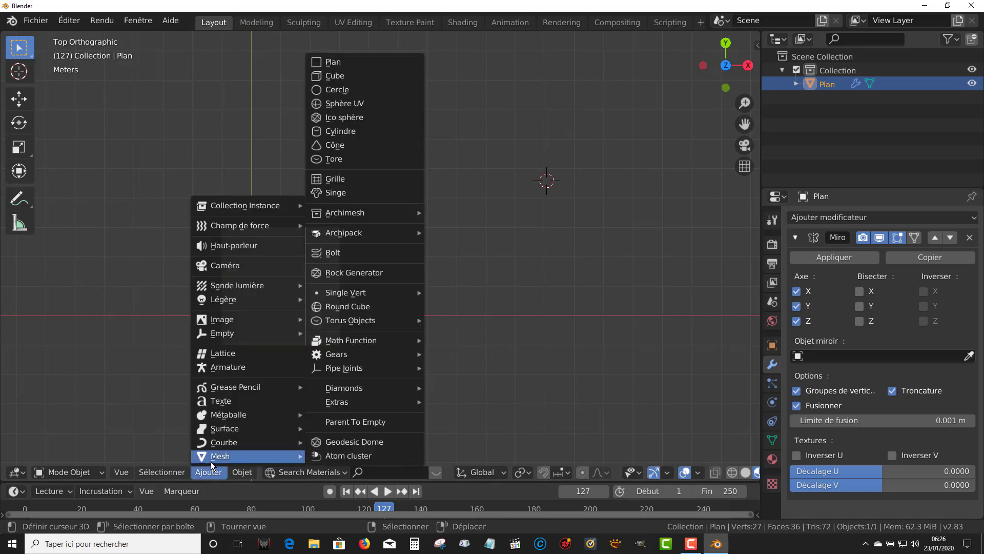
{"action": "left_click", "coordinate": [339, 75]}
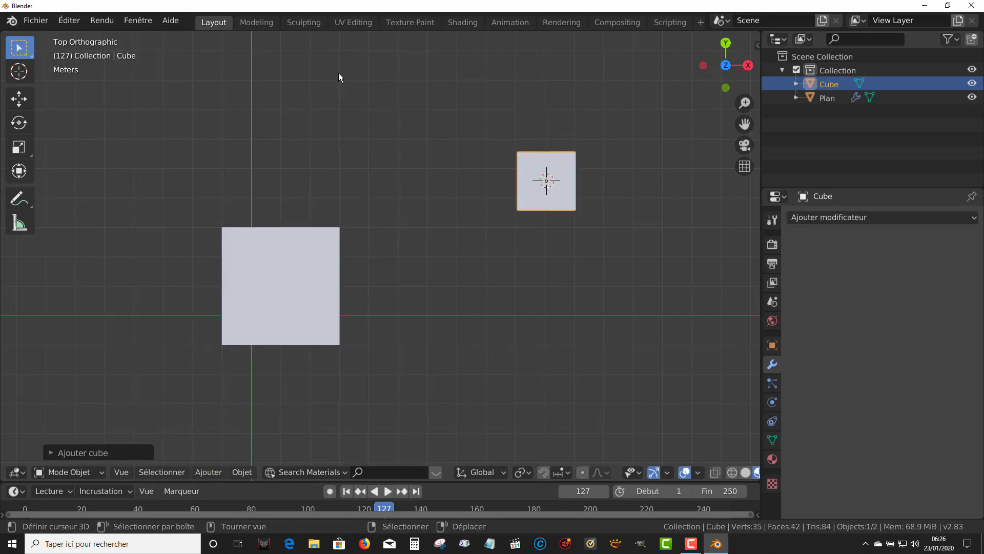
In Edit Mode, select the cube's upper edge on the +X side and move the origin there with Origin to Selected V/F/E
{"action": "scroll", "coordinate": [660, 257], "scroll_direction": "up", "scroll_amount": 2}
{"action": "scroll", "coordinate": [660, 256], "scroll_direction": "down", "scroll_amount": 2}
{"action": "middle_click_drag", "start_coordinate": [658, 256], "coordinate": [515, 220], "text": "shift"}
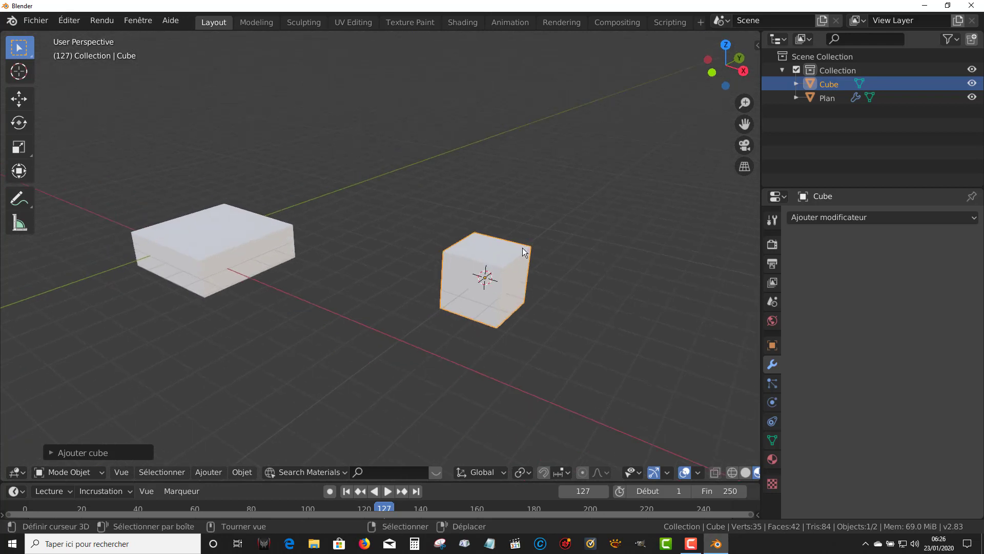
{"action": "key", "text": "Tab"}
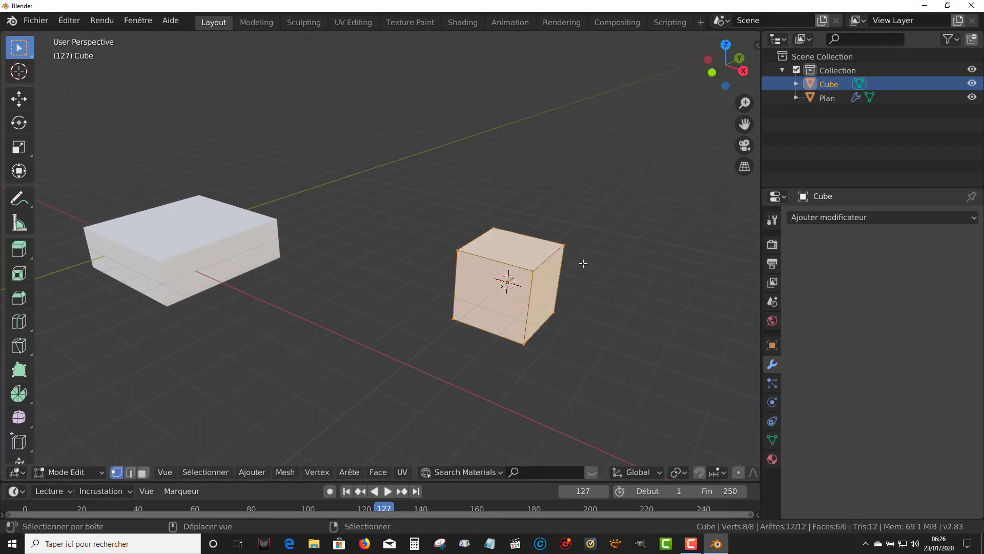
{"action": "middle_click_drag", "start_coordinate": [582, 286], "coordinate": [483, 246], "text": "shift"}
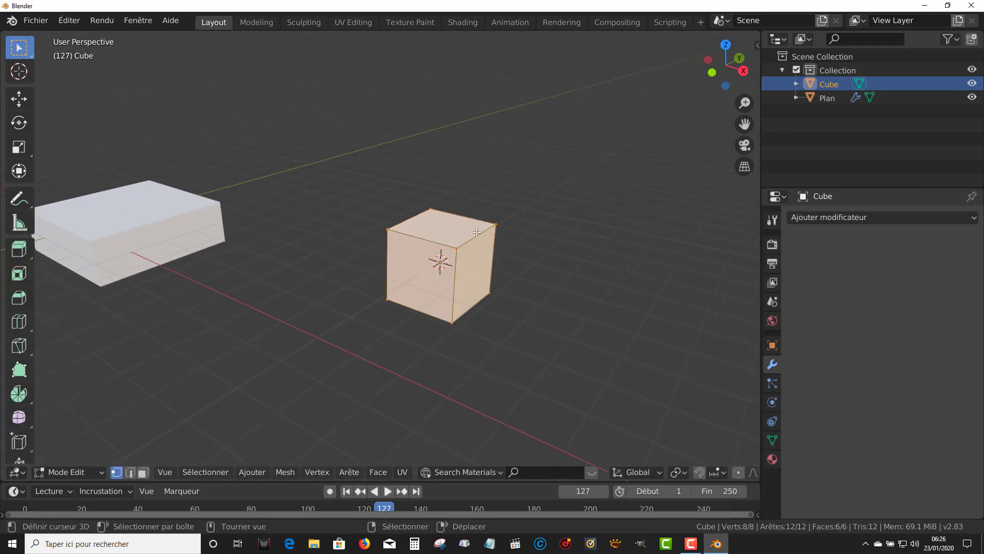
{"action": "scroll", "coordinate": [477, 233], "scroll_direction": "up", "scroll_amount": 1}
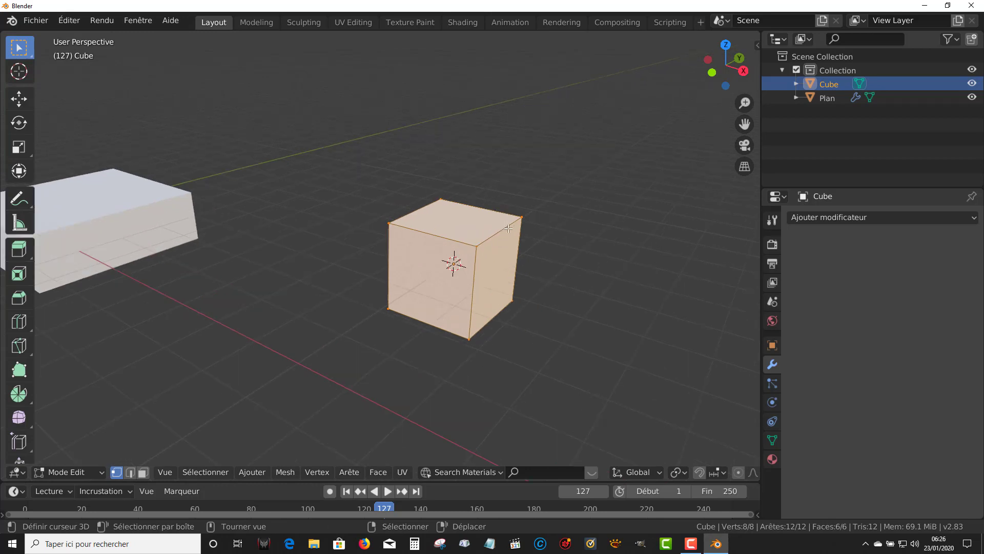
{"action": "left_click", "coordinate": [131, 472]}
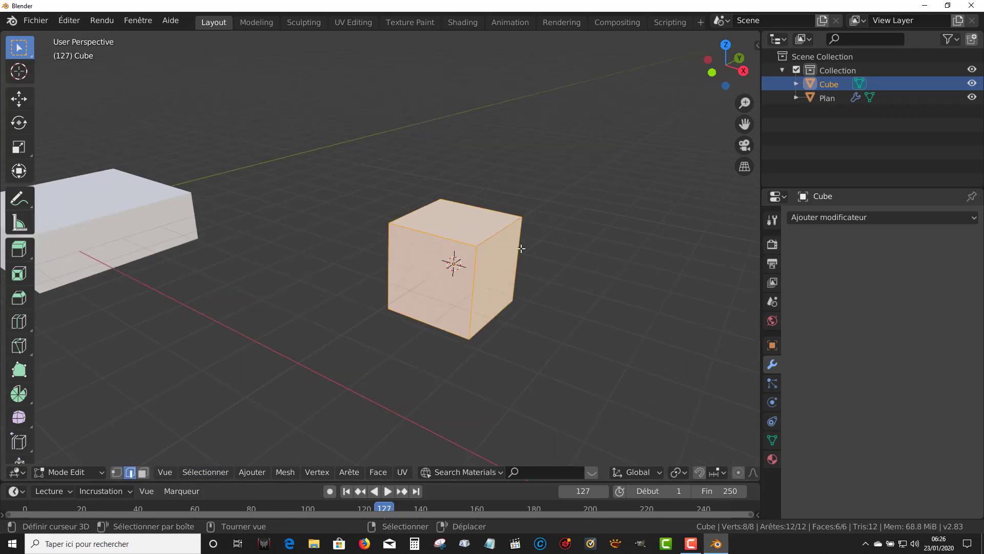
{"action": "left_click", "coordinate": [487, 228]}
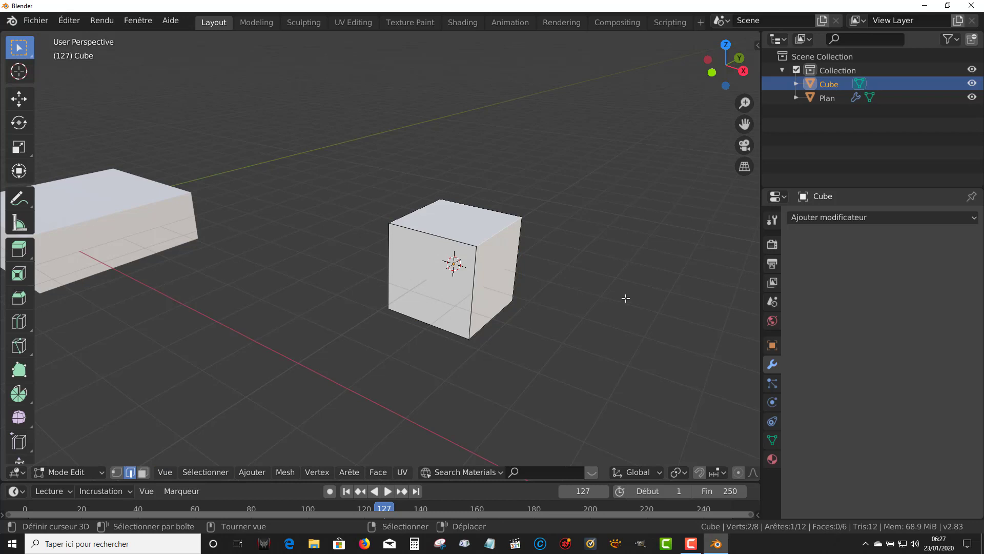
{"action": "key", "text": "q"}
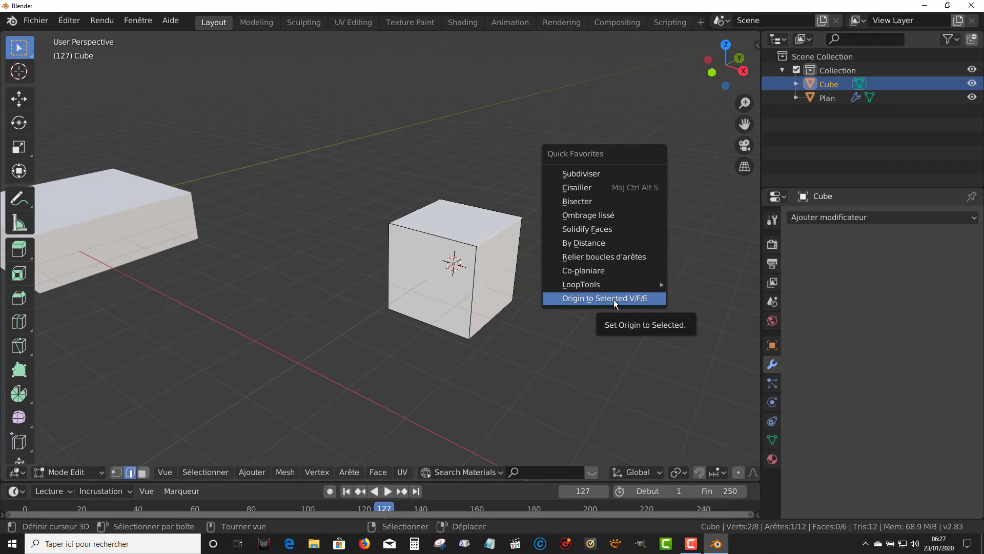
{"action": "left_click", "coordinate": [613, 299]}
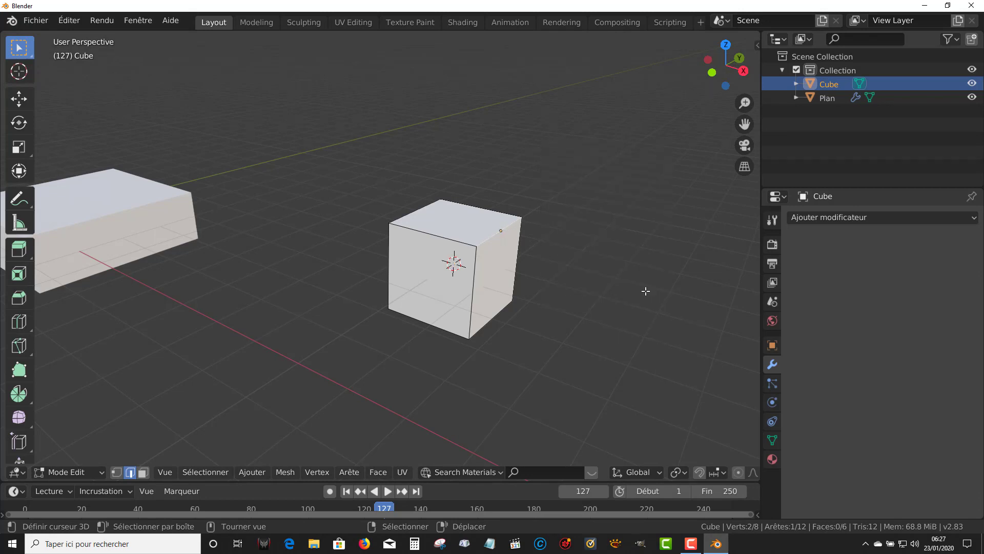
Add a Mirror (Miroir) modifier to the cube on the X axis and inspect it in top and perspective views
{"action": "left_click", "coordinate": [828, 217]}
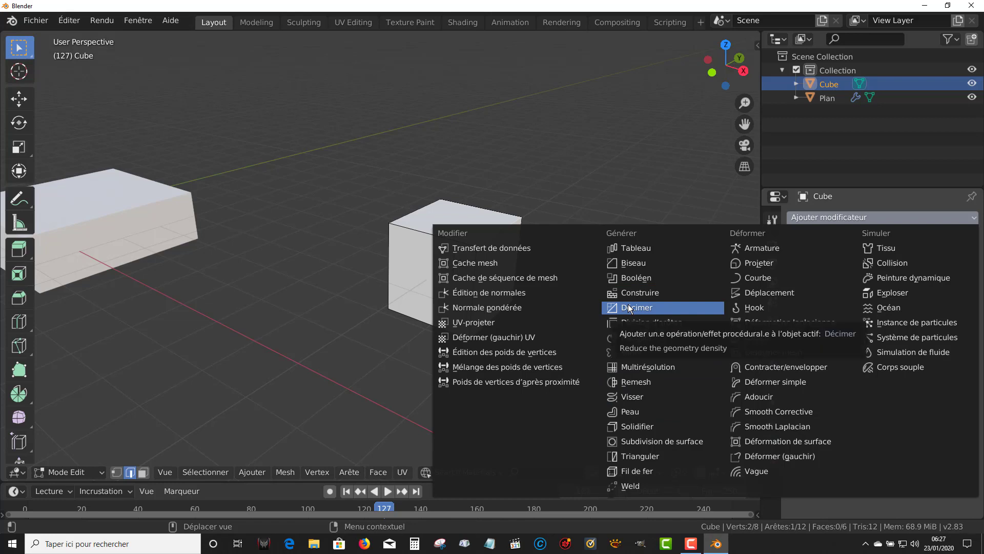
{"action": "left_click", "coordinate": [633, 350]}
{"action": "middle_click_drag", "start_coordinate": [588, 325], "coordinate": [625, 367]}
{"action": "key", "text": "KP_7"}
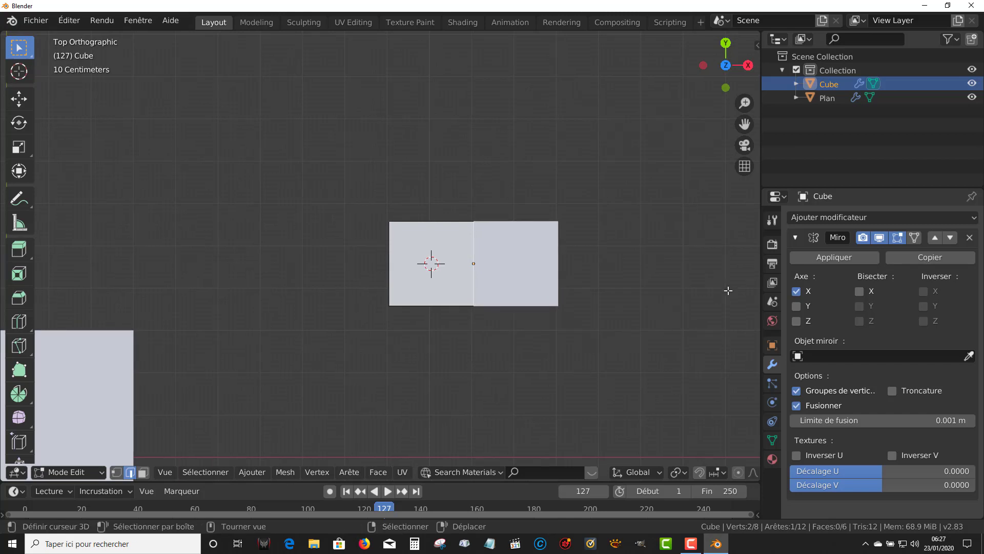
{"action": "scroll", "coordinate": [517, 222], "scroll_direction": "up", "scroll_amount": 2}
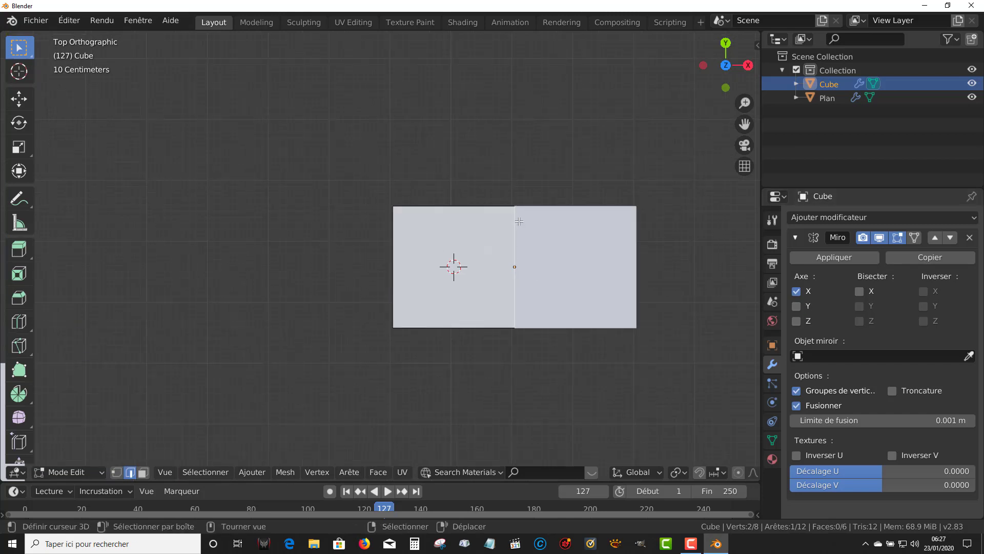
{"action": "middle_click_drag", "start_coordinate": [517, 271], "coordinate": [540, 247]}
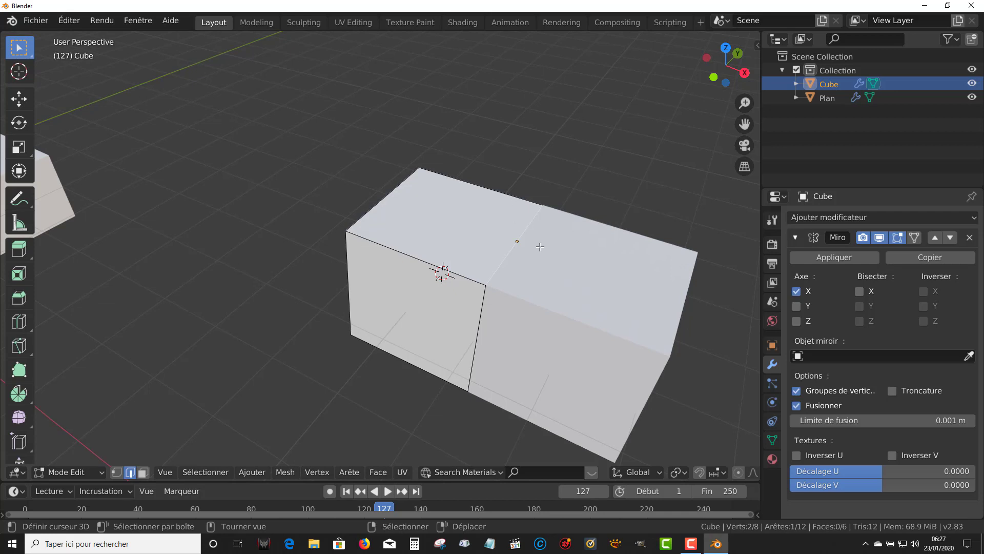
Try the Y and Z mirror axes on the cube alongside X, and disable both again
{"action": "left_click", "coordinate": [796, 306]}
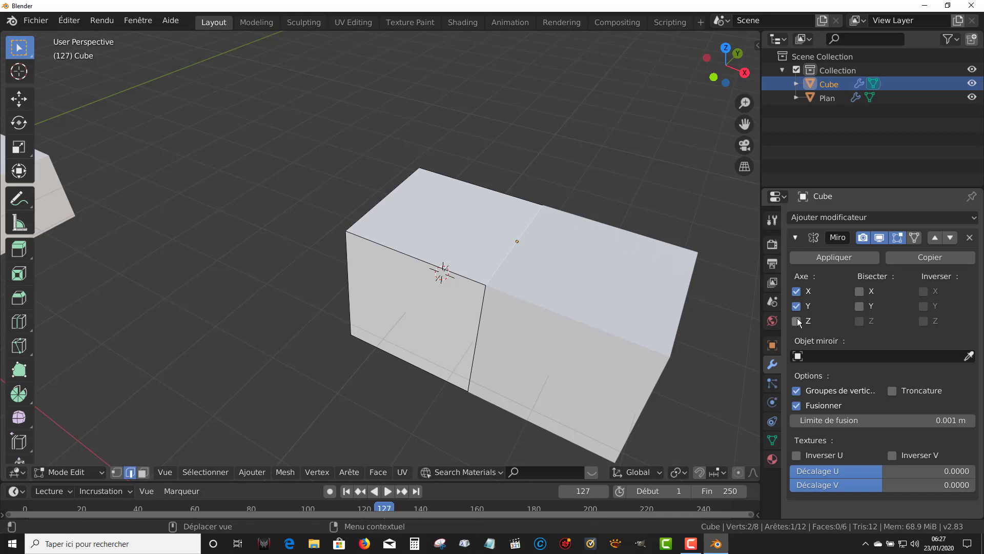
{"action": "left_click", "coordinate": [797, 321]}
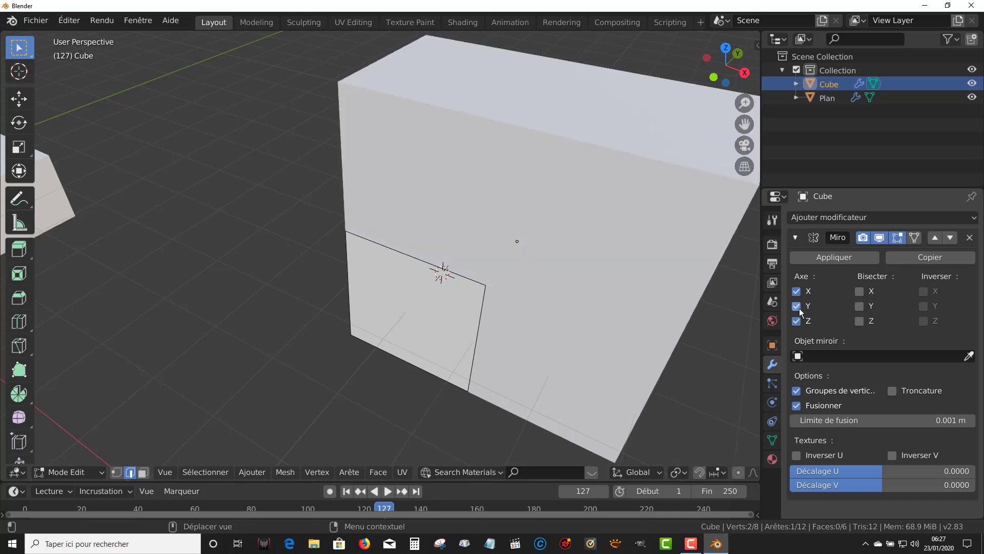
{"action": "left_click", "coordinate": [797, 306]}
{"action": "left_click", "coordinate": [797, 321]}
{"action": "scroll", "coordinate": [560, 279], "scroll_direction": "down", "scroll_amount": 4}
{"action": "middle_click_drag", "start_coordinate": [560, 279], "coordinate": [591, 316]}
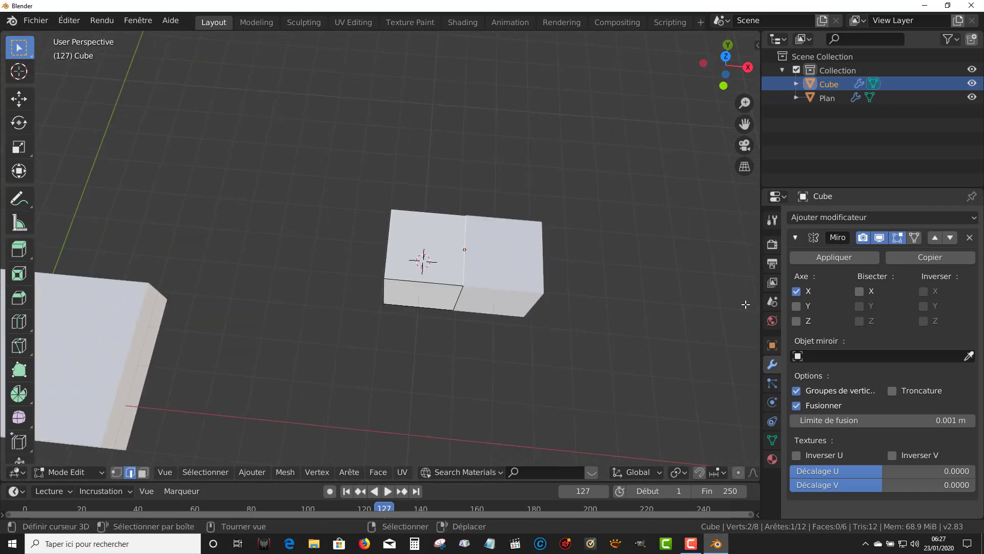
Turn off X mirroring and move the cube's origin to its upper +X, +Y corner vertex with Origin to Selected V/F/E
{"action": "left_click", "coordinate": [797, 291]}
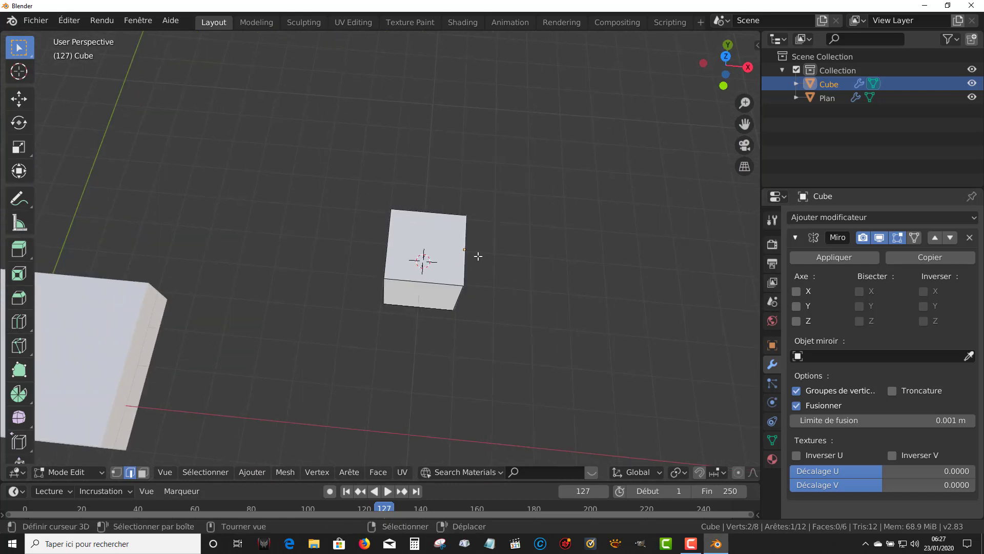
{"action": "middle_click_drag", "start_coordinate": [477, 256], "coordinate": [482, 230]}
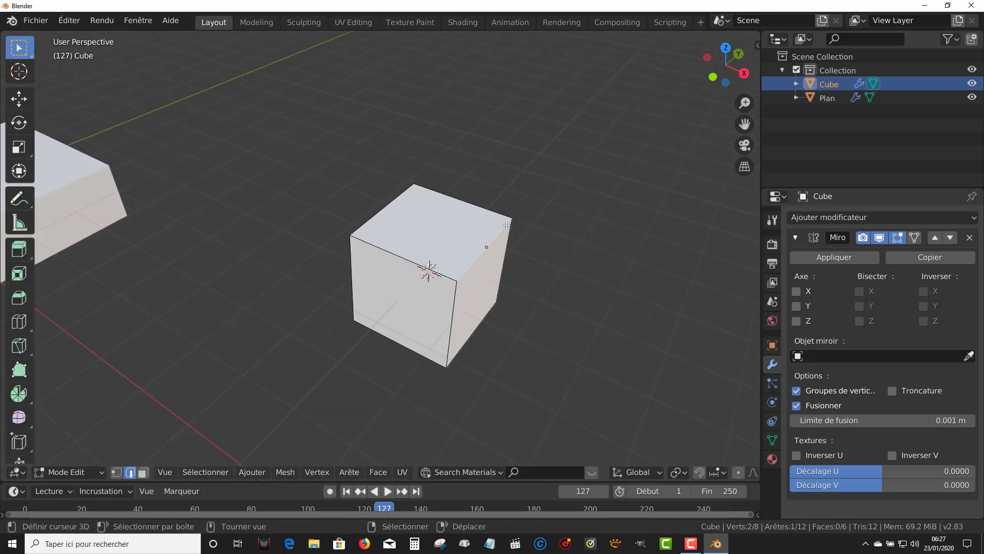
{"action": "left_click", "coordinate": [117, 472]}
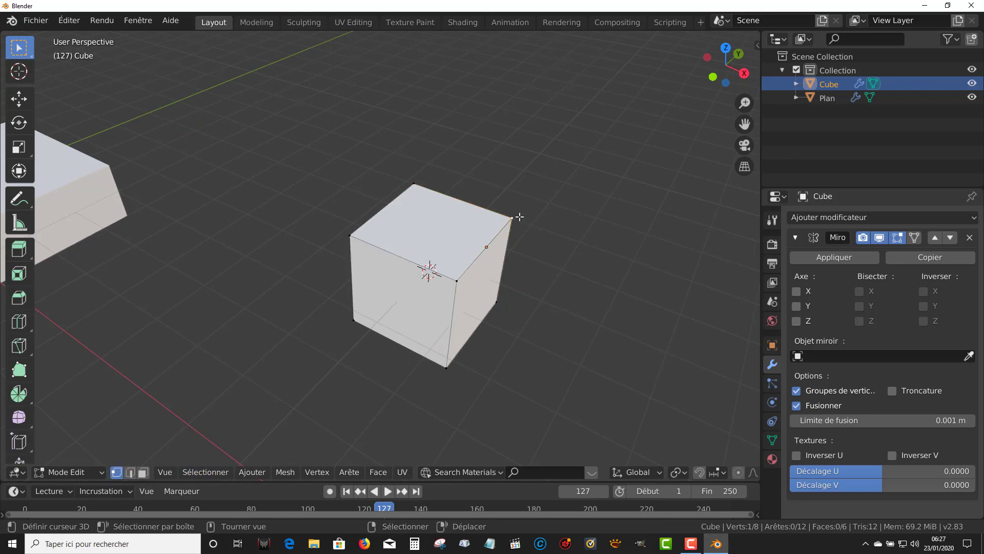
{"action": "middle_click_drag", "start_coordinate": [520, 217], "coordinate": [504, 239]}
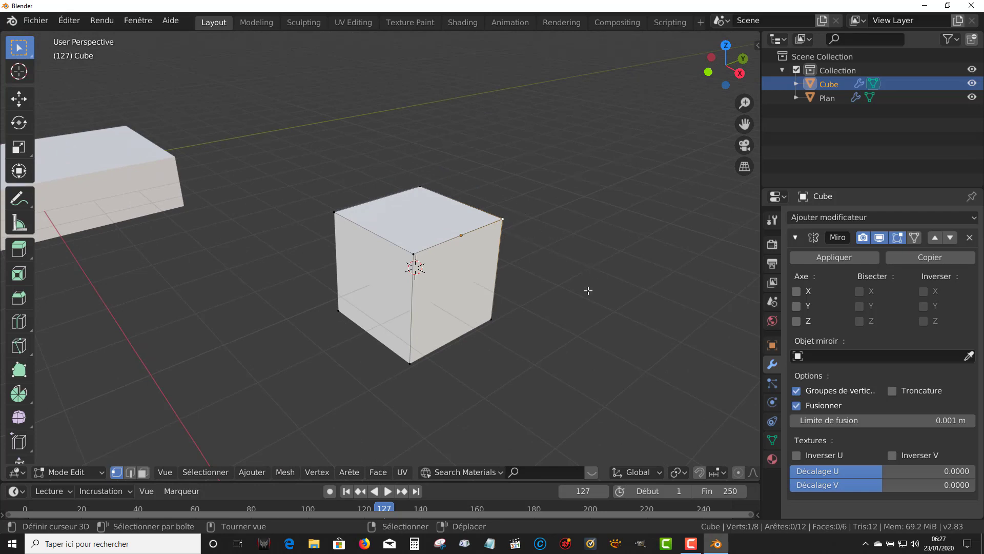
{"action": "key", "text": "q"}
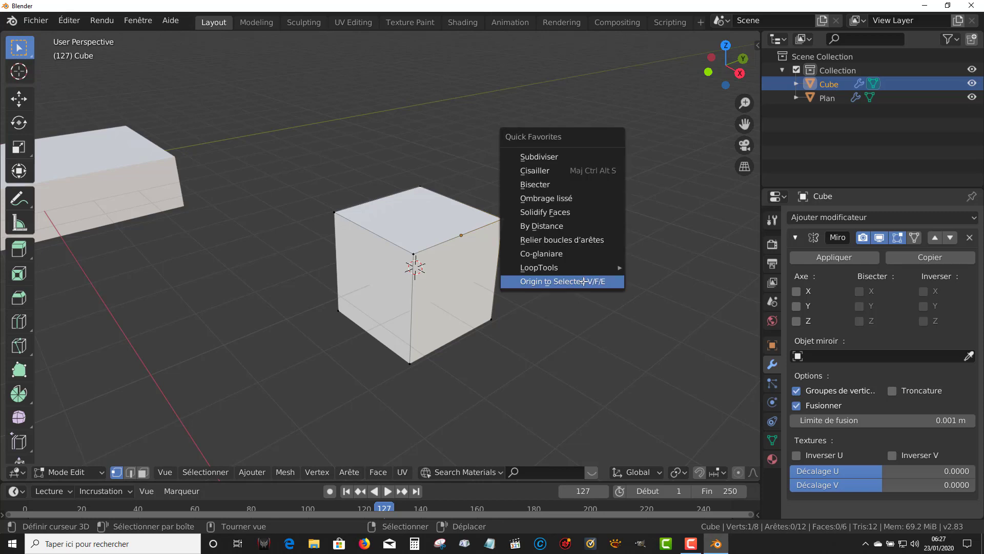
{"action": "left_click", "coordinate": [584, 281]}
{"action": "middle_click_drag", "start_coordinate": [499, 238], "coordinate": [515, 292]}
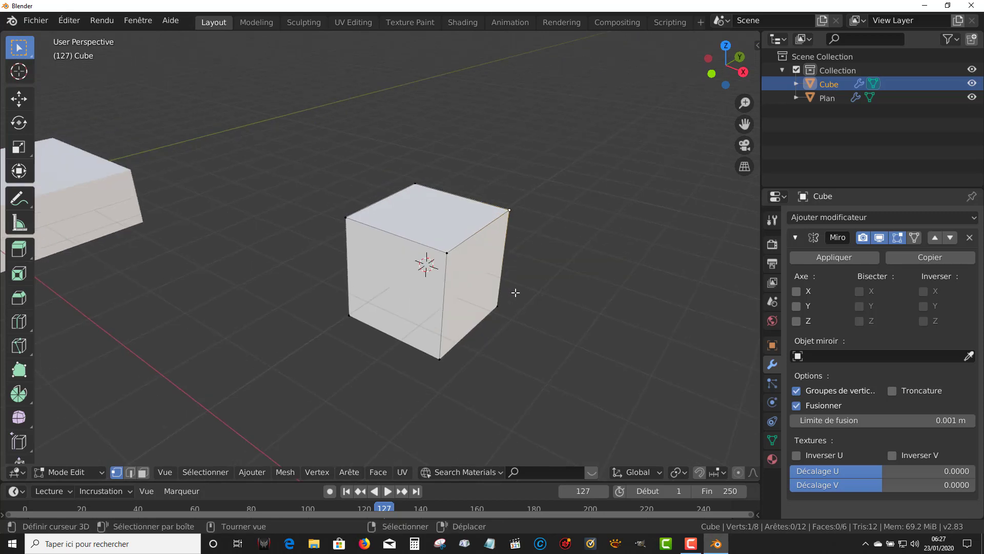
From the top view, enable the X, Y and Z axes of the cube's Mirror modifier and inspect the mirrored block
{"action": "key", "text": "KP_7"}
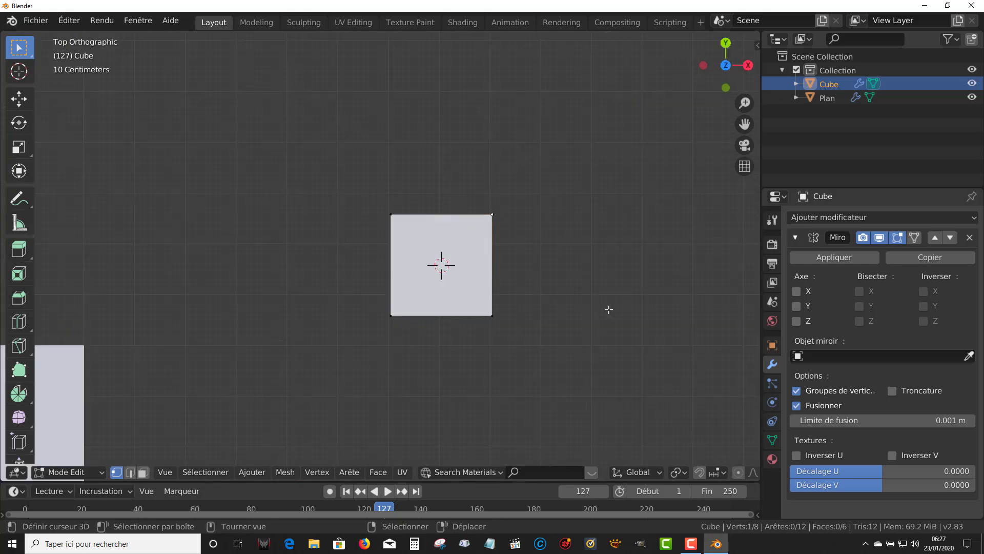
{"action": "left_click", "coordinate": [797, 292]}
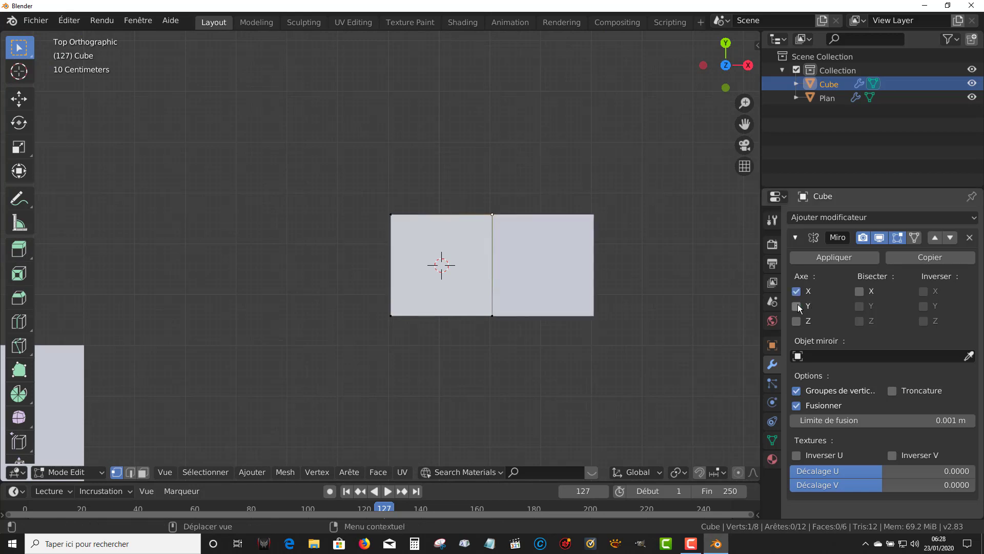
{"action": "left_click", "coordinate": [797, 306]}
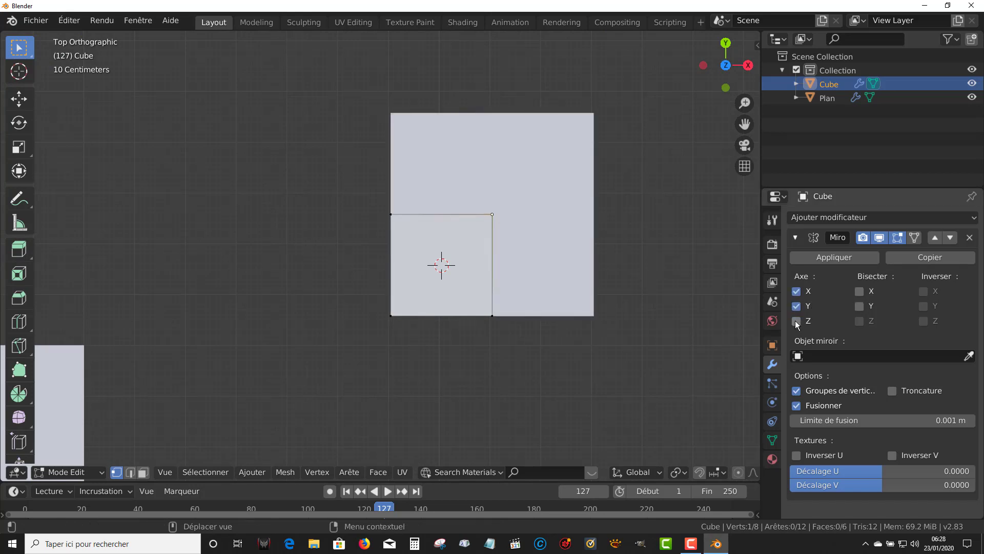
{"action": "left_click", "coordinate": [797, 321]}
{"action": "middle_click_drag", "start_coordinate": [644, 375], "coordinate": [509, 280]}
{"action": "middle_click_drag", "start_coordinate": [433, 259], "coordinate": [445, 236]}
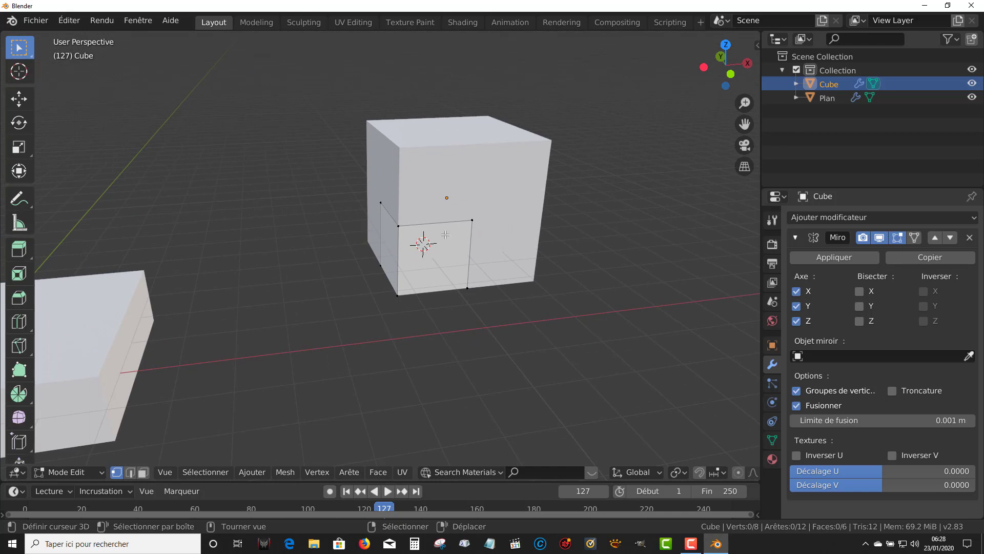
In face mode, select the original cube's face on the -Y side and move it slightly outward along the Y axis
{"action": "left_click", "coordinate": [143, 471]}
{"action": "left_click", "coordinate": [462, 241]}
{"action": "middle_click_drag", "start_coordinate": [461, 241], "coordinate": [498, 308]}
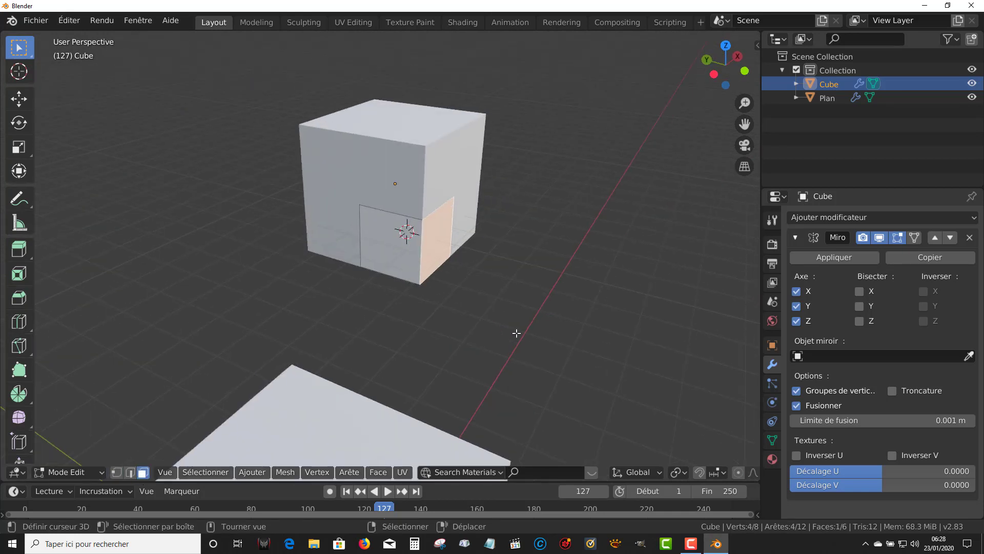
{"action": "key", "text": "g"}
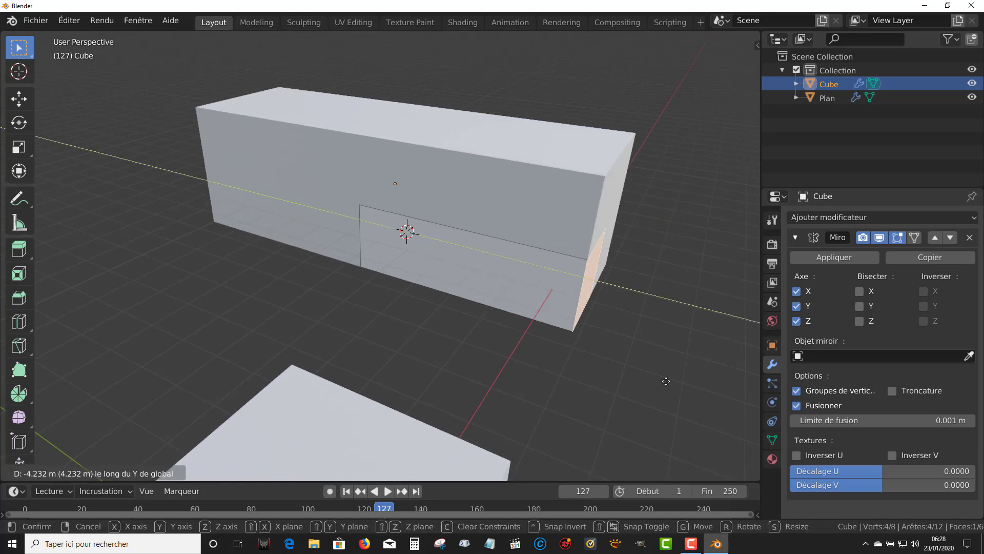
{"action": "key", "text": "y"}
{"action": "left_click", "coordinate": [528, 329]}
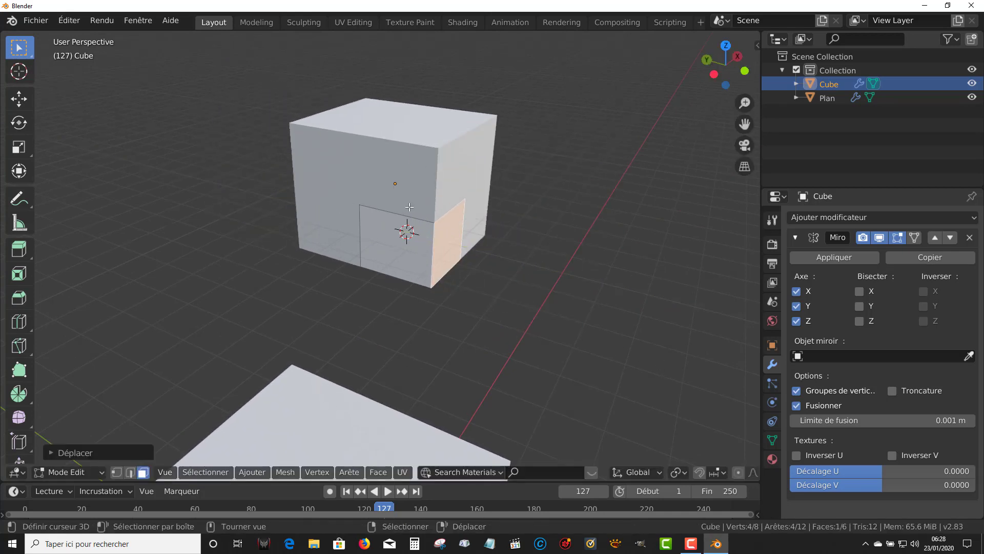
Try to extrude the original cube's bottom face downward
{"action": "middle_click_drag", "start_coordinate": [488, 279], "coordinate": [488, 285]}
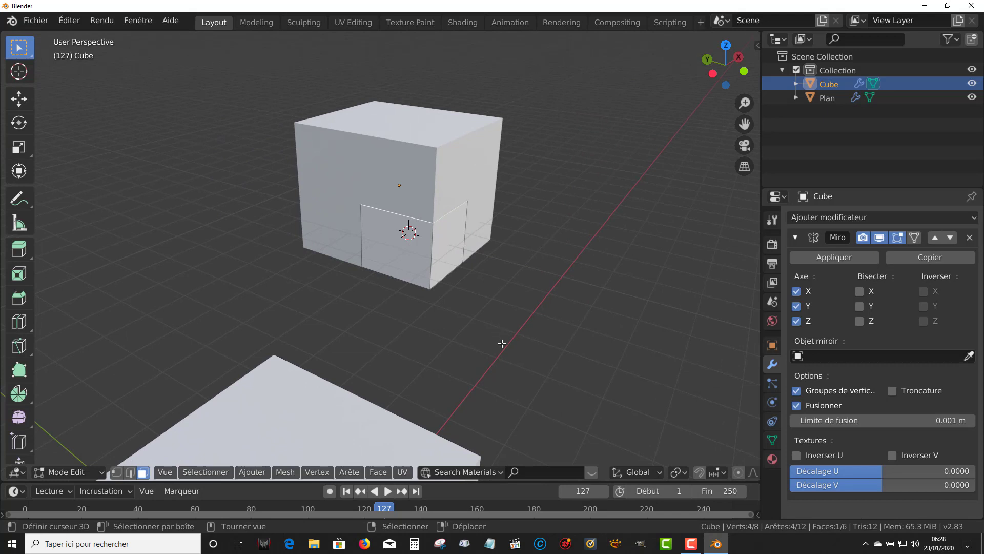
{"action": "key", "text": "e"}
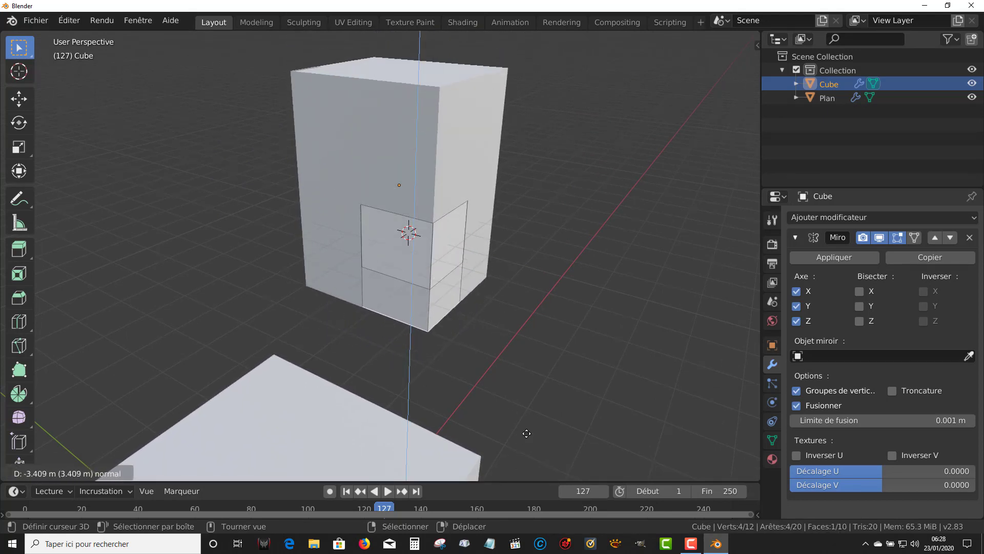
{"action": "right_click", "coordinate": [534, 411]}
{"action": "middle_click_drag", "start_coordinate": [531, 361], "coordinate": [486, 354]}
{"action": "middle_click_drag", "start_coordinate": [511, 260], "coordinate": [476, 302]}
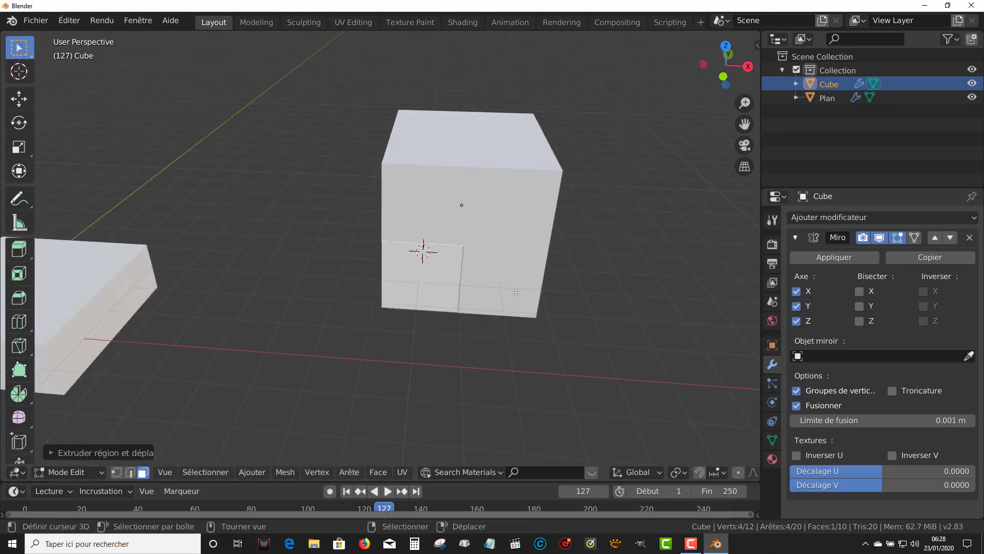
Extrude the cube's bottom face downward to lengthen the mirrored block, and check it in the top view
{"action": "scroll", "coordinate": [521, 282], "scroll_direction": "up", "scroll_amount": 2}
{"action": "middle_click_drag", "start_coordinate": [515, 270], "coordinate": [571, 249]}
{"action": "scroll", "coordinate": [564, 295], "scroll_direction": "down", "scroll_amount": 2}
{"action": "middle_click_drag", "start_coordinate": [564, 296], "coordinate": [562, 350]}
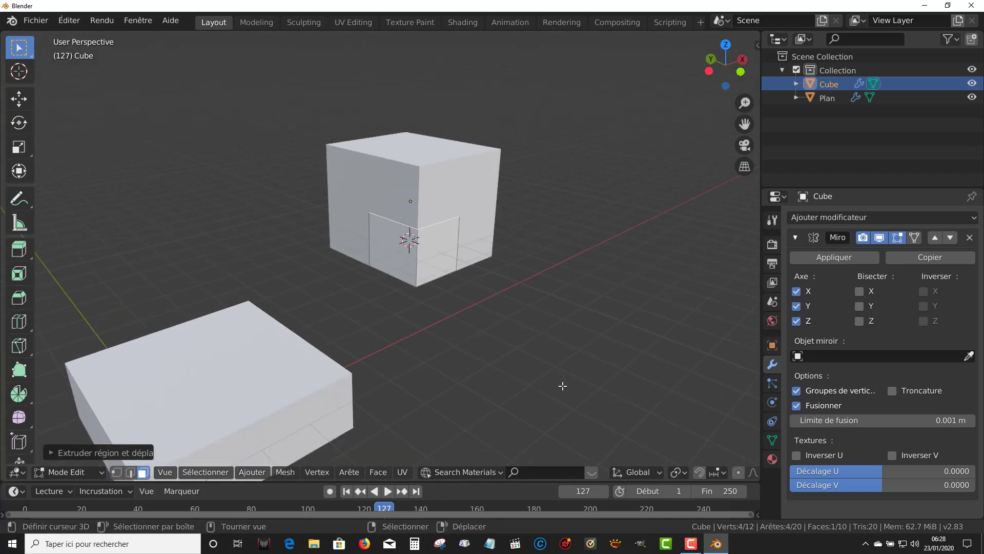
{"action": "key", "text": "e"}
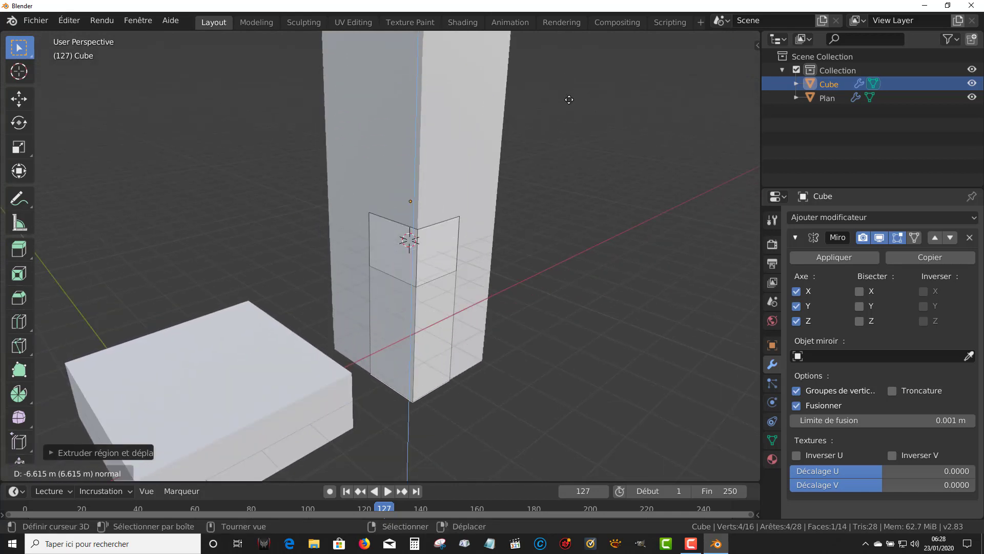
{"action": "left_click", "coordinate": [586, 103]}
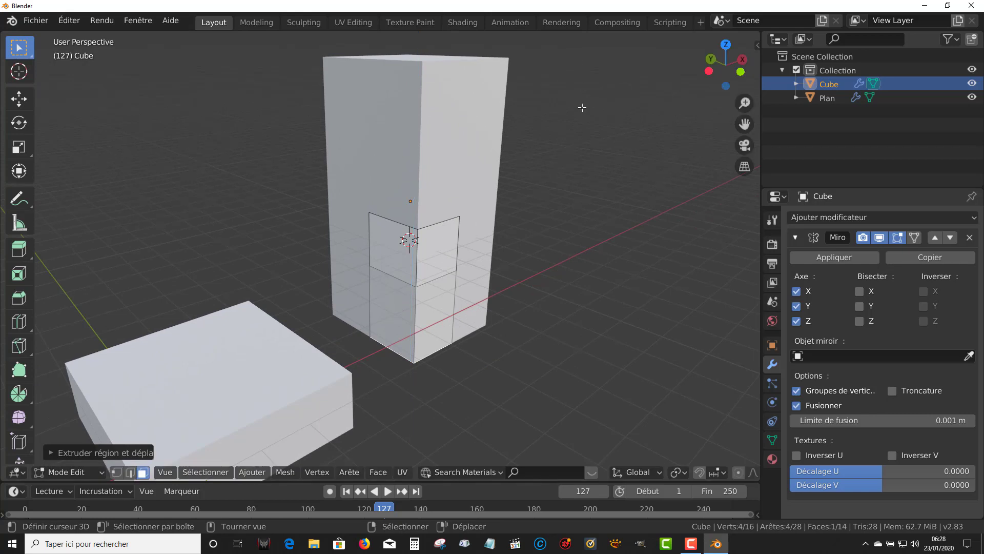
{"action": "middle_click_drag", "start_coordinate": [586, 104], "coordinate": [478, 189]}
{"action": "key", "text": "KP_7"}
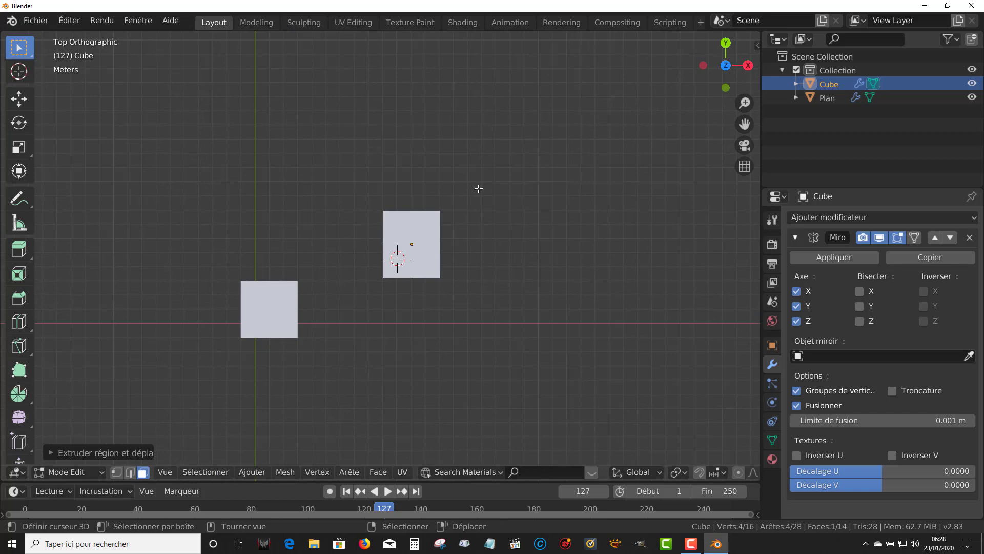
Compare the two mirrored blocks in perspective and from the top view
{"action": "middle_click_drag", "start_coordinate": [479, 189], "coordinate": [252, 226]}
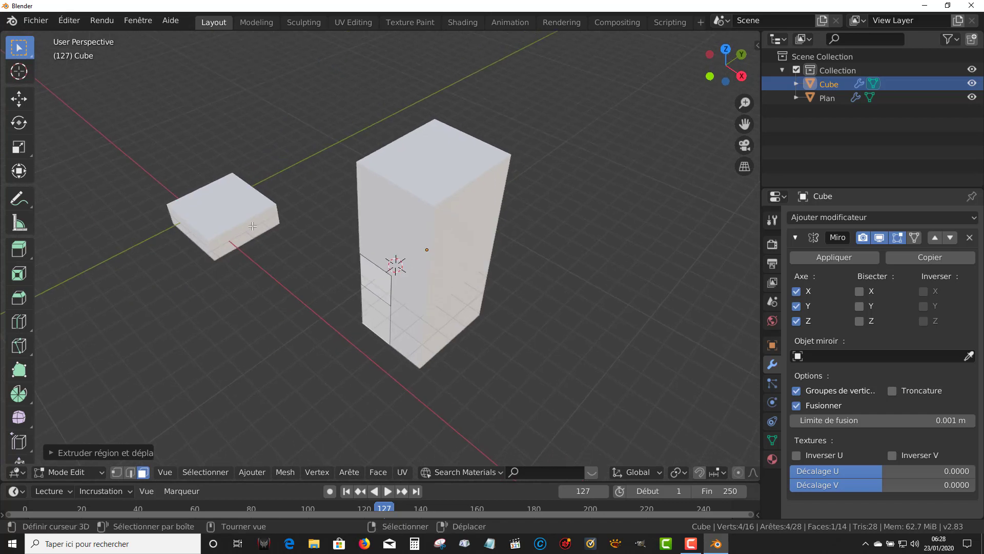
{"action": "key", "text": "KP_7"}
{"action": "middle_click_drag", "start_coordinate": [334, 256], "coordinate": [420, 212], "text": "shift"}
{"action": "left_click", "coordinate": [317, 281]}
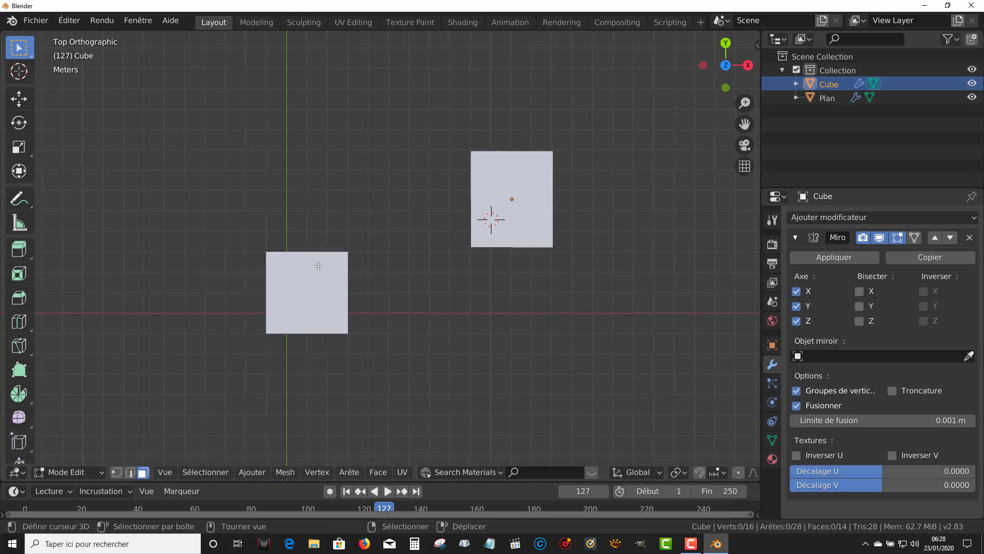
{"action": "left_click", "coordinate": [511, 211]}
{"action": "left_click", "coordinate": [308, 281]}
{"action": "key", "text": "c"}
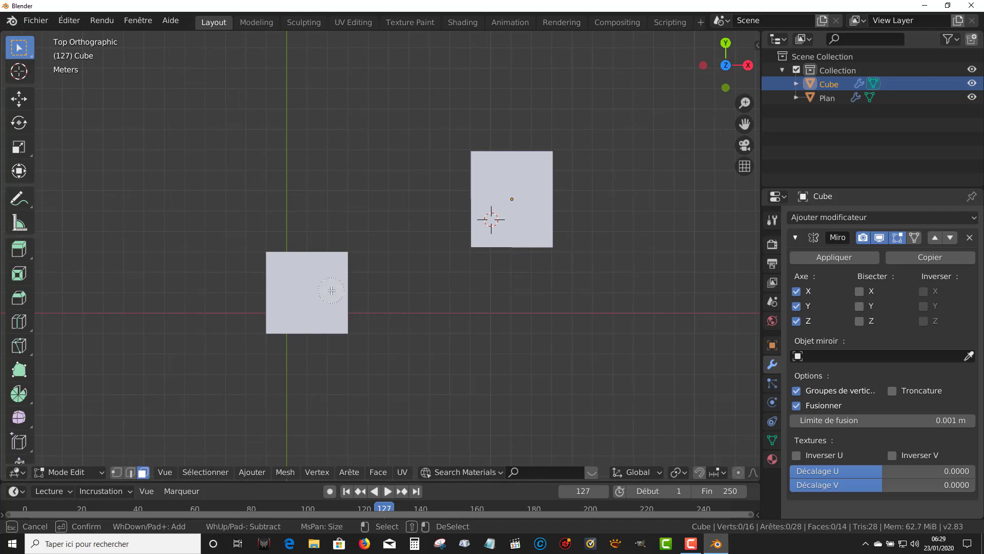
{"action": "key", "text": "Escape"}
Leave edit mode and delete both the Plan and Cube objects from the scene
{"action": "mouse_move", "coordinate": [387, 307]}
{"action": "middle_mouse_down"}
{"action": "mouse_move", "coordinate": [417, 303]}
{"action": "mouse_move", "coordinate": [405, 300]}
{"action": "middle_mouse_up"}
{"action": "key", "text": "Tab"}
{"action": "left_click", "coordinate": [316, 278]}
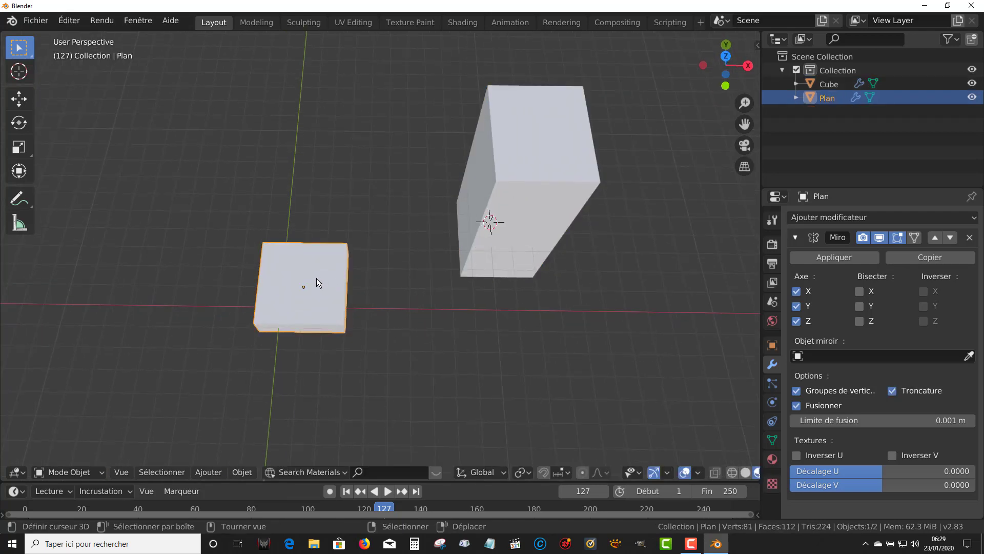
{"action": "middle_click_drag", "start_coordinate": [323, 281], "coordinate": [314, 261]}
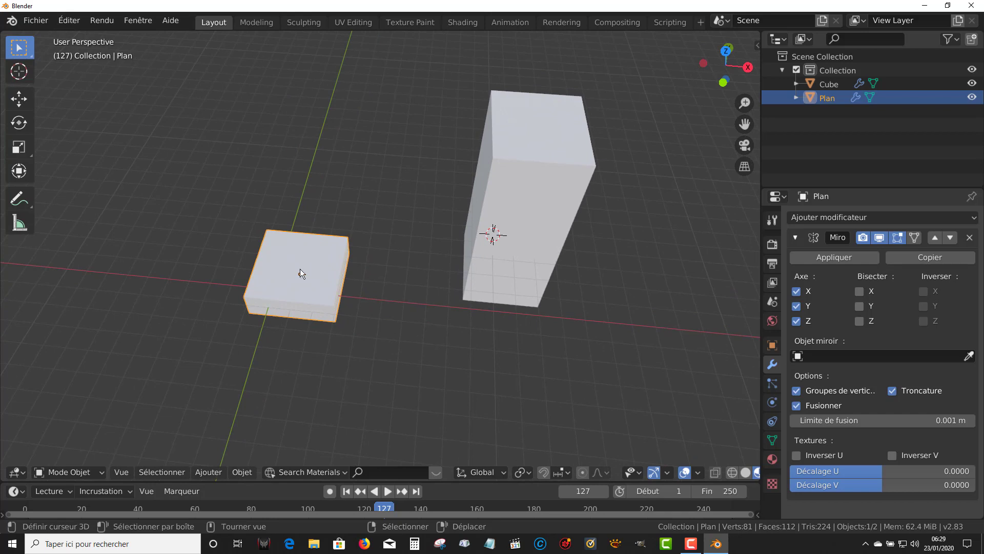
{"action": "key", "text": "x"}
{"action": "left_click", "coordinate": [303, 273]}
{"action": "left_click", "coordinate": [538, 224]}
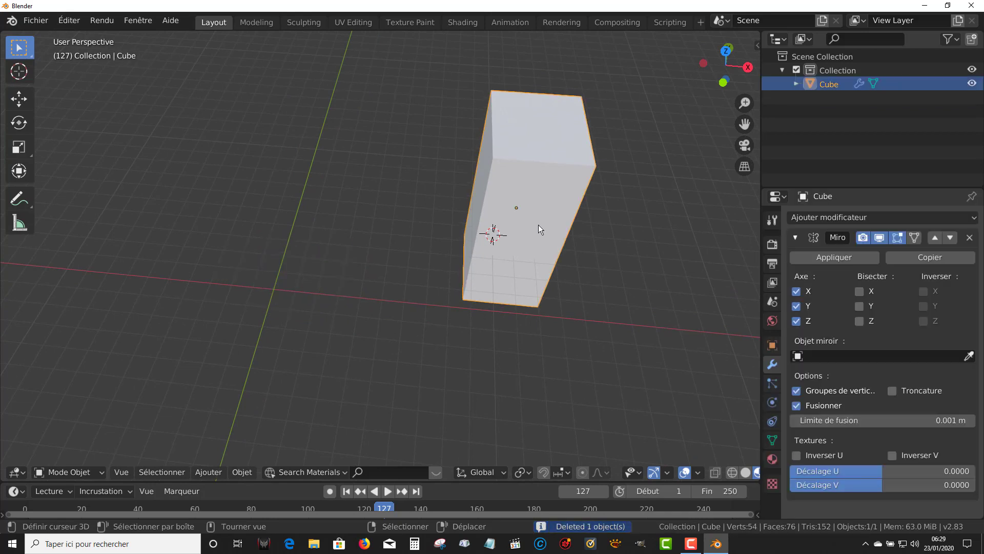
{"action": "key", "text": "x"}
{"action": "left_click", "coordinate": [538, 224]}
Snap the 3D cursor back to the world origin
{"action": "middle_click_drag", "start_coordinate": [538, 224], "coordinate": [518, 310]}
{"action": "key", "text": "shift+s"}
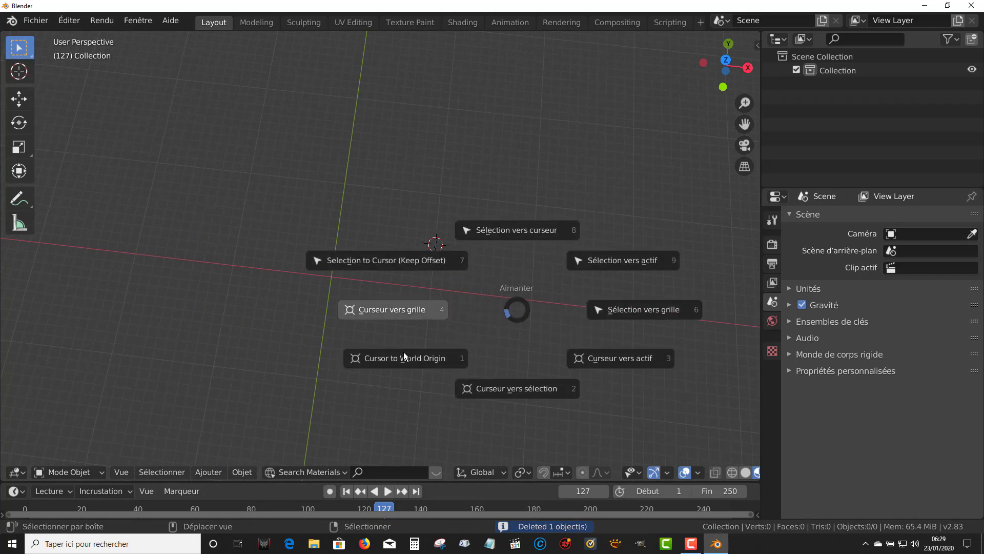
{"action": "right_click", "coordinate": [401, 358], "text": "shift"}
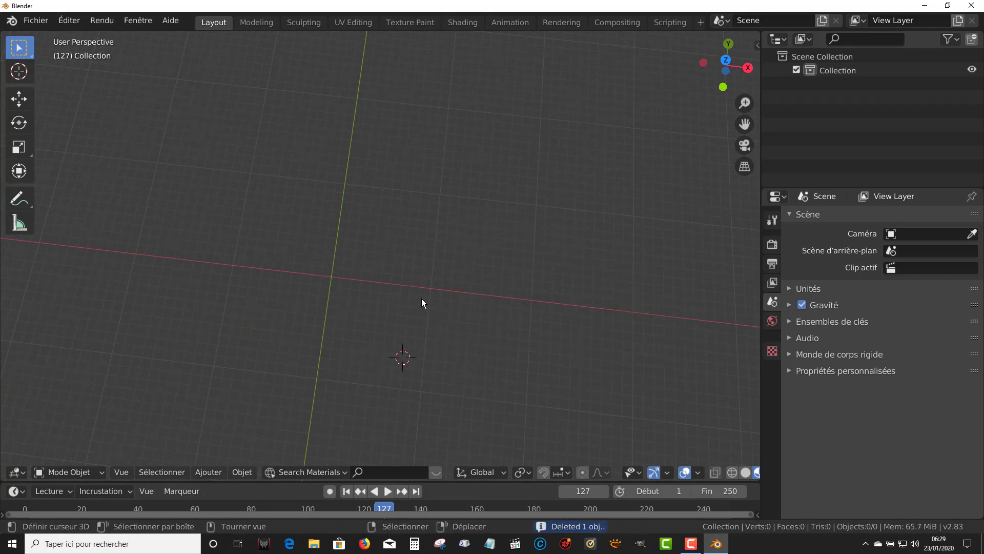
{"action": "key", "text": "shift+s"}
{"action": "left_click", "coordinate": [340, 349]}
{"action": "middle_click_drag", "start_coordinate": [377, 355], "coordinate": [423, 304]}
{"action": "key", "text": "KP_4"}
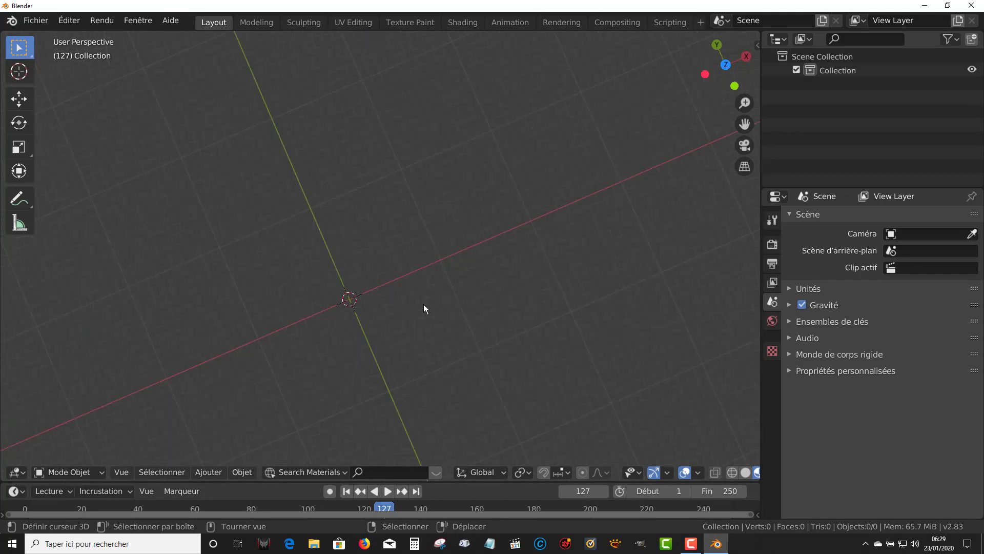
Add a plane mesh at the world origin
{"action": "key", "text": "KP_1"}
{"action": "middle_click_drag", "start_coordinate": [417, 239], "coordinate": [475, 276], "text": "shift"}
{"action": "middle_click_drag", "start_coordinate": [411, 319], "coordinate": [418, 334], "text": "shift"}
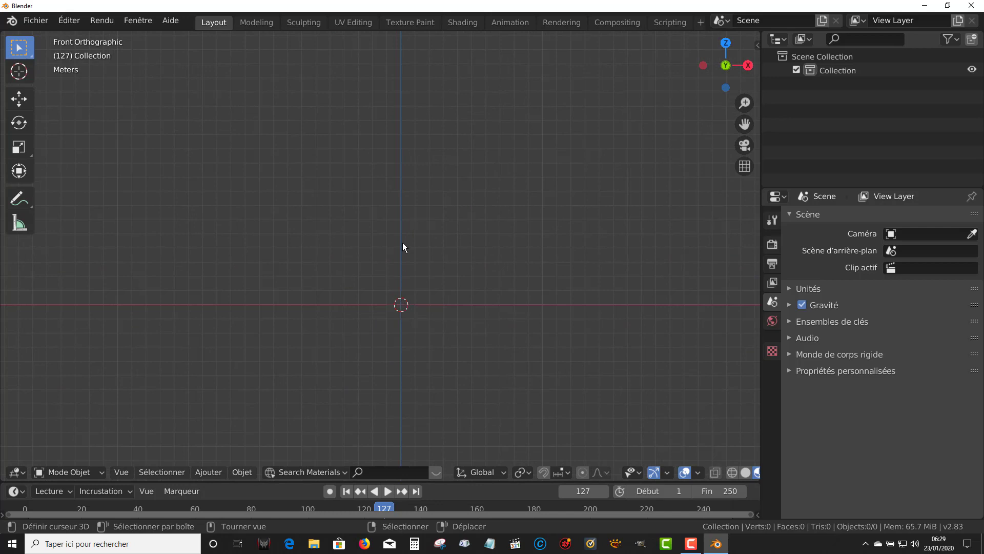
{"action": "left_click", "coordinate": [202, 474]}
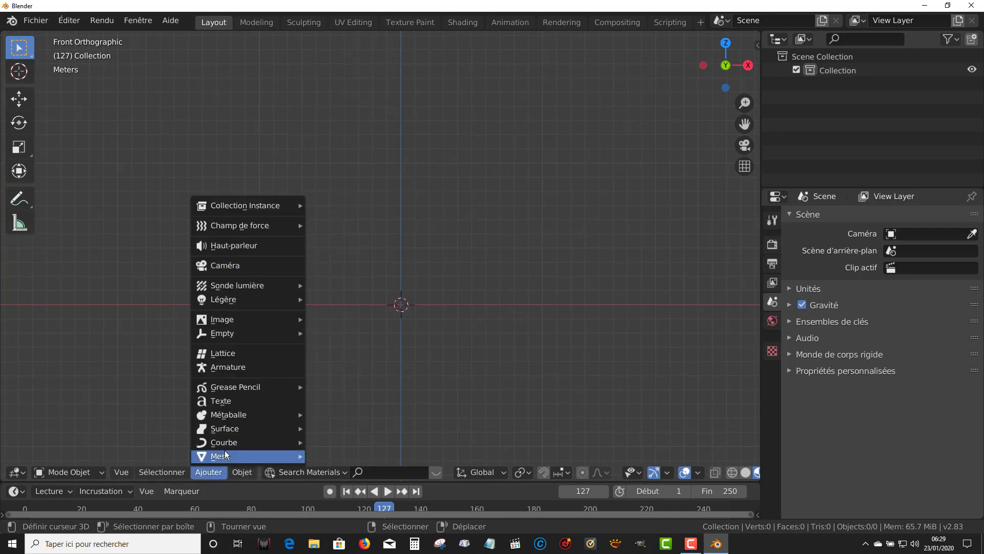
{"action": "mouse_move", "coordinate": [224, 452]}
{"action": "left_click", "coordinate": [350, 61]}
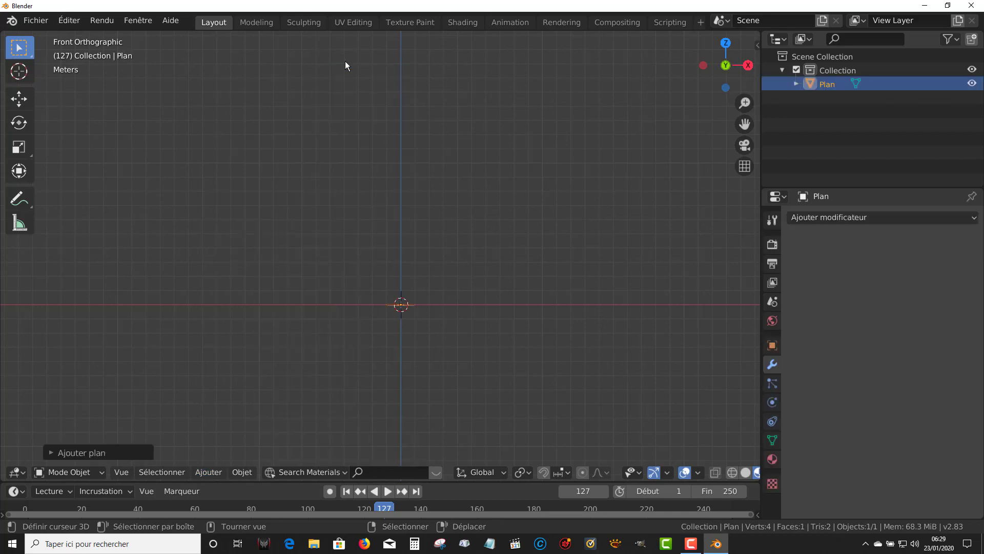
Put the plane in edit mode from the top view and select its +X edge in edge mode
{"action": "key", "text": "KP_7"}
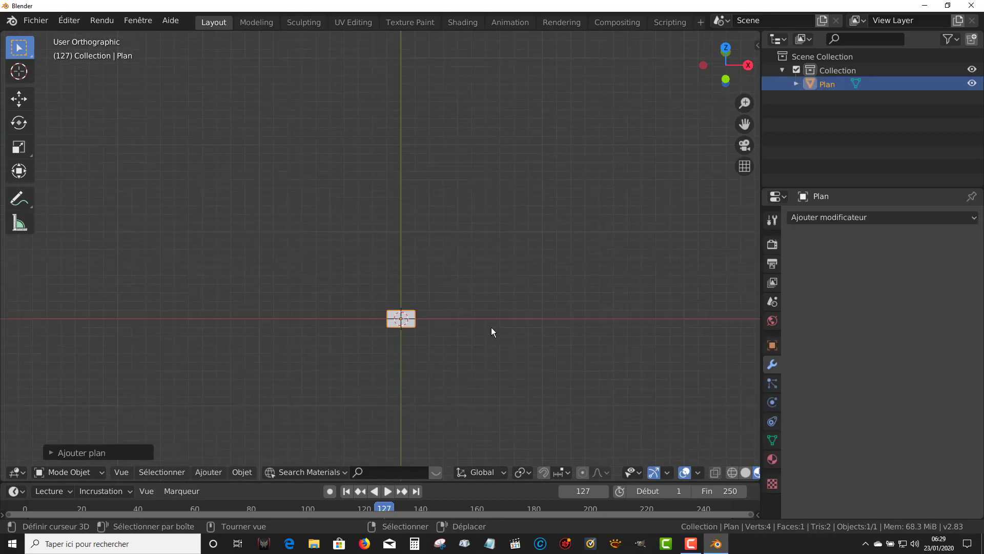
{"action": "scroll", "coordinate": [491, 327], "scroll_direction": "up", "scroll_amount": 7}
{"action": "key", "text": "Tab"}
{"action": "middle_click_drag", "start_coordinate": [449, 272], "coordinate": [352, 173], "text": "shift"}
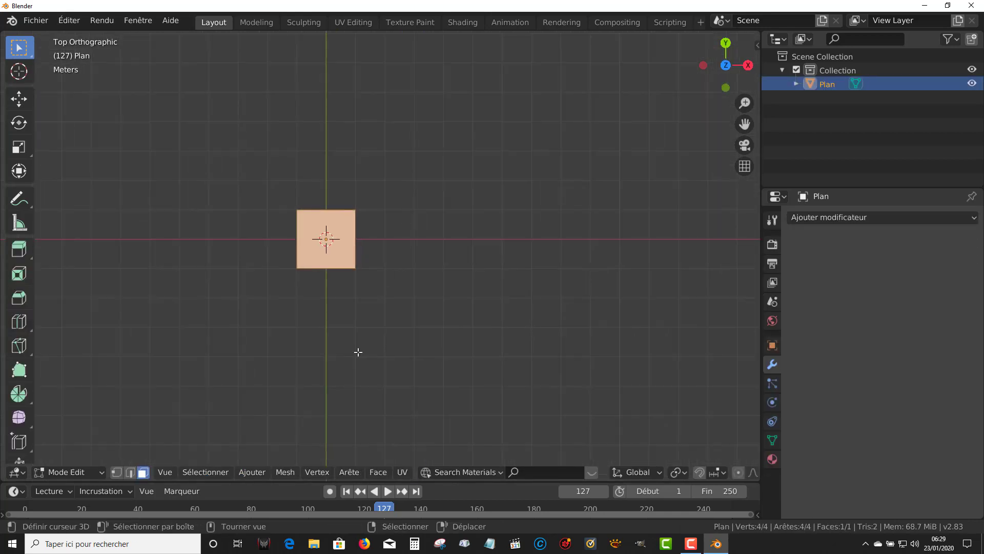
{"action": "left_click", "coordinate": [131, 472]}
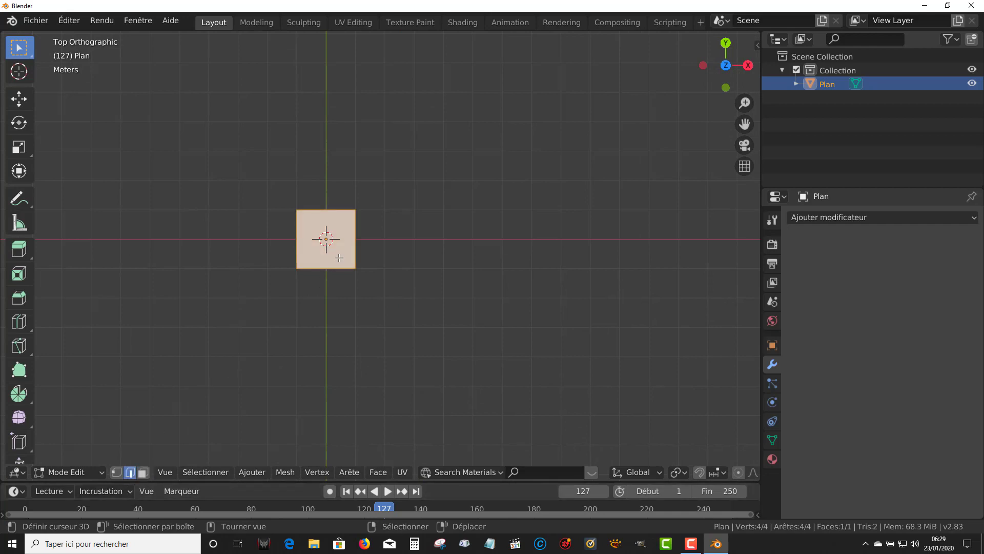
{"action": "right_click", "coordinate": [362, 228]}
{"action": "scroll", "coordinate": [374, 274], "scroll_direction": "up", "scroll_amount": 3}
{"action": "middle_click_drag", "start_coordinate": [409, 281], "coordinate": [444, 315], "text": "shift"}
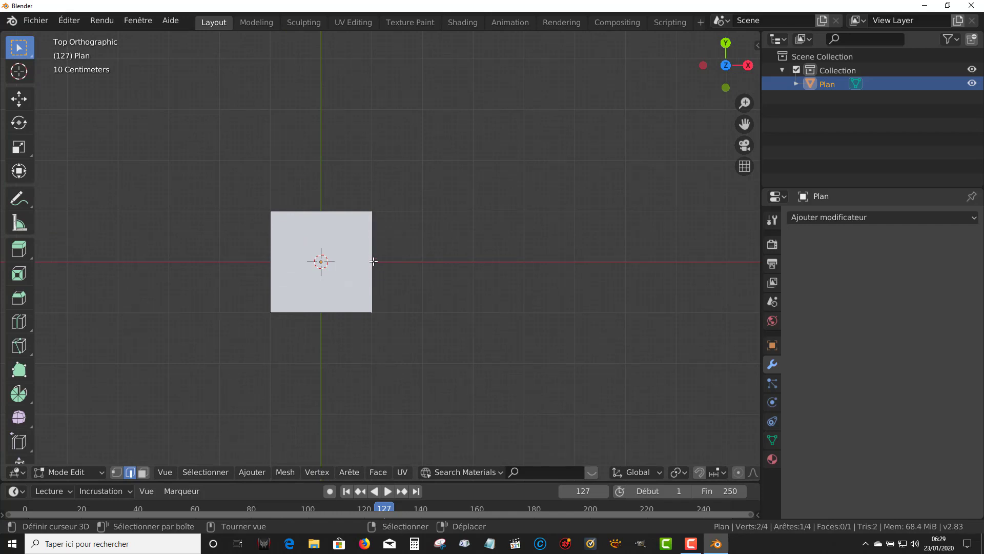
{"action": "scroll", "coordinate": [393, 271], "scroll_direction": "up", "scroll_amount": 1}
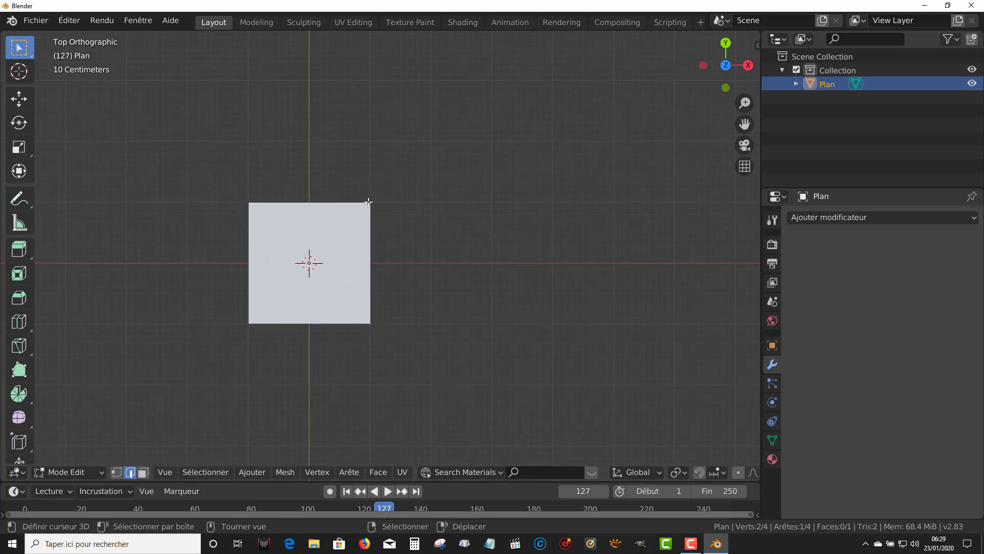
In vertex mode, select the plane's corner vertex on the +X, +Y side and snap the 3D cursor to it
{"action": "left_click", "coordinate": [116, 472]}
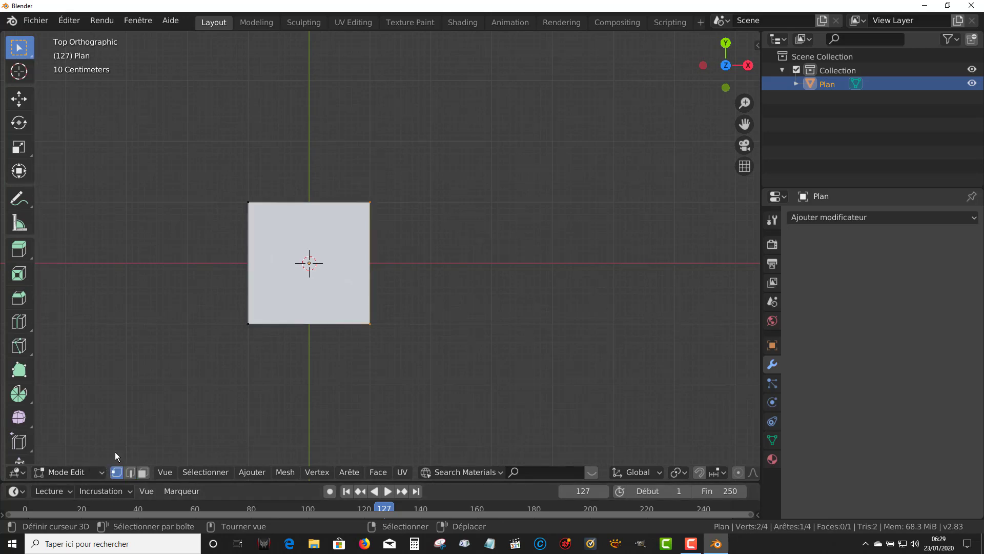
{"action": "left_click", "coordinate": [393, 193]}
{"action": "key", "text": "shift+s"}
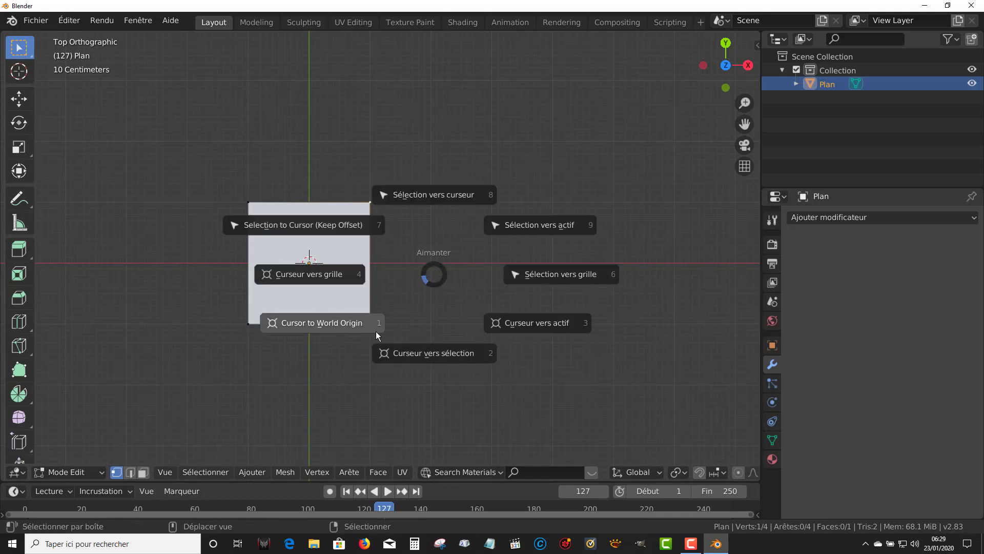
{"action": "left_click", "coordinate": [423, 354]}
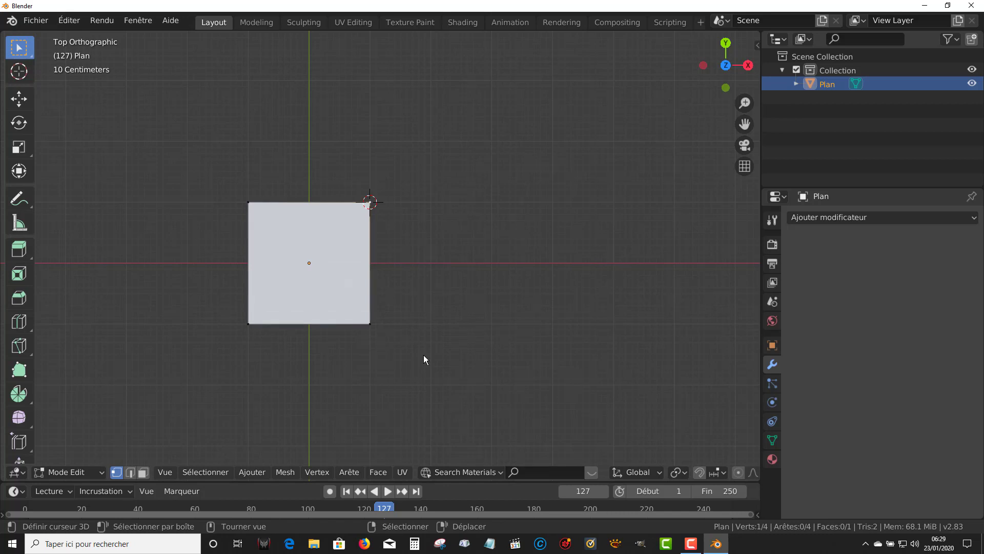
In object mode, set the plane's origin to the 3D cursor
{"action": "key", "text": "Tab"}
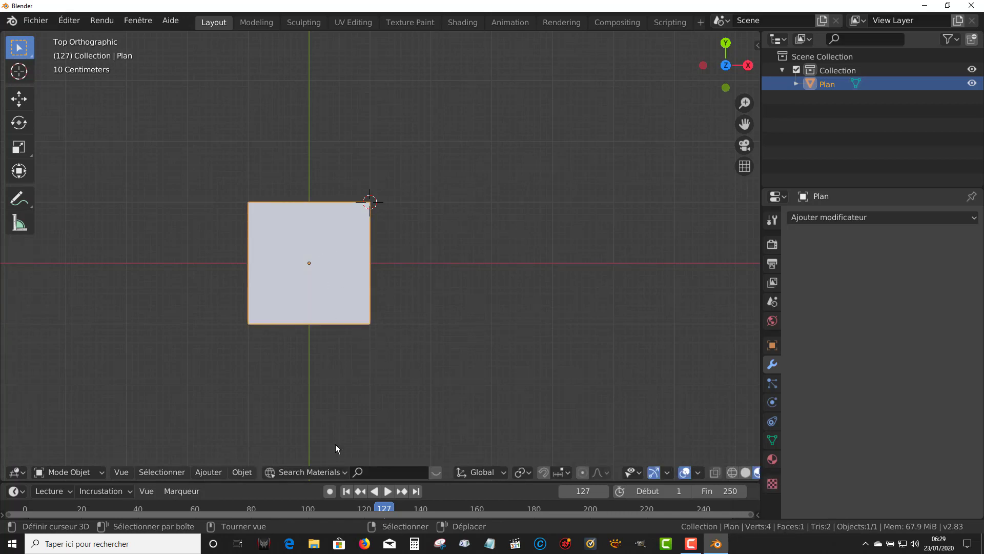
{"action": "left_click", "coordinate": [242, 472]}
{"action": "mouse_move", "coordinate": [254, 442]}
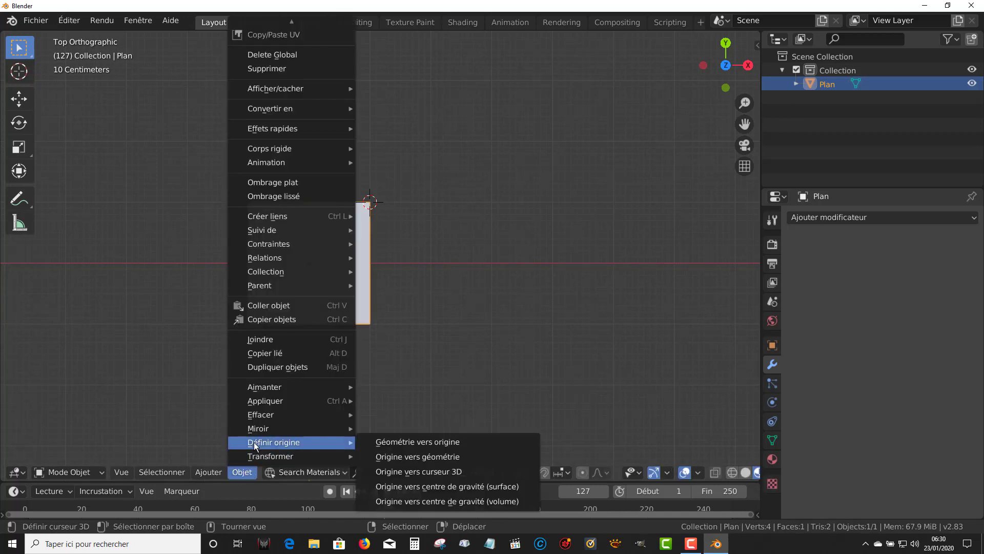
{"action": "left_click", "coordinate": [432, 470]}
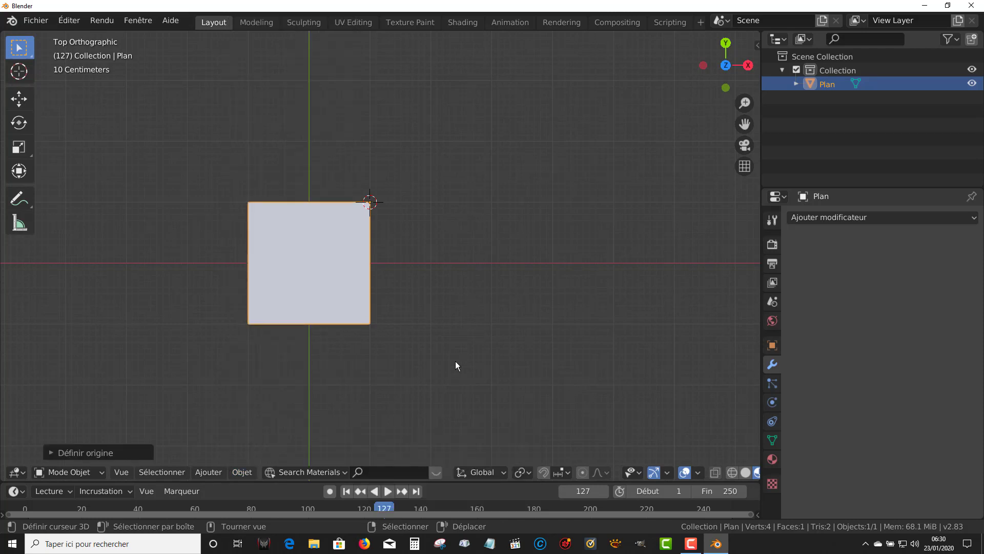
In edit mode, select all of the plane's vertices and try rotating them about the Z axis
{"action": "key", "text": "Tab"}
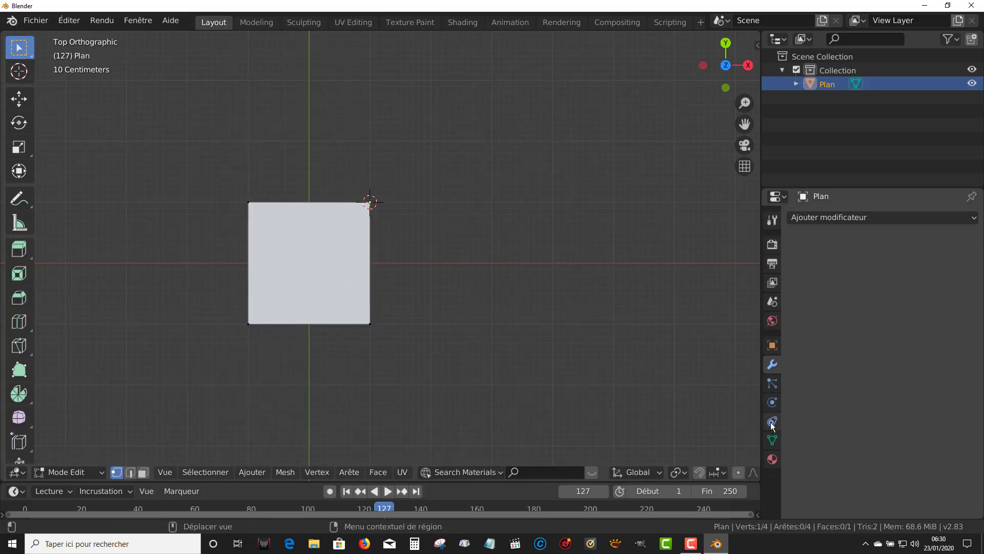
{"action": "key", "text": "r"}
{"action": "key", "text": "z"}
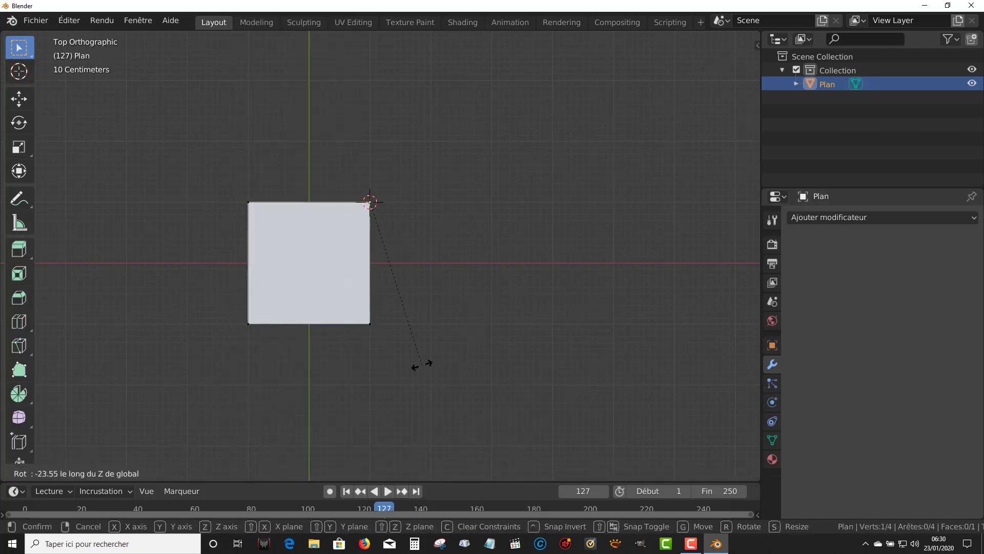
{"action": "right_click", "coordinate": [233, 245]}
{"action": "key", "text": "a"}
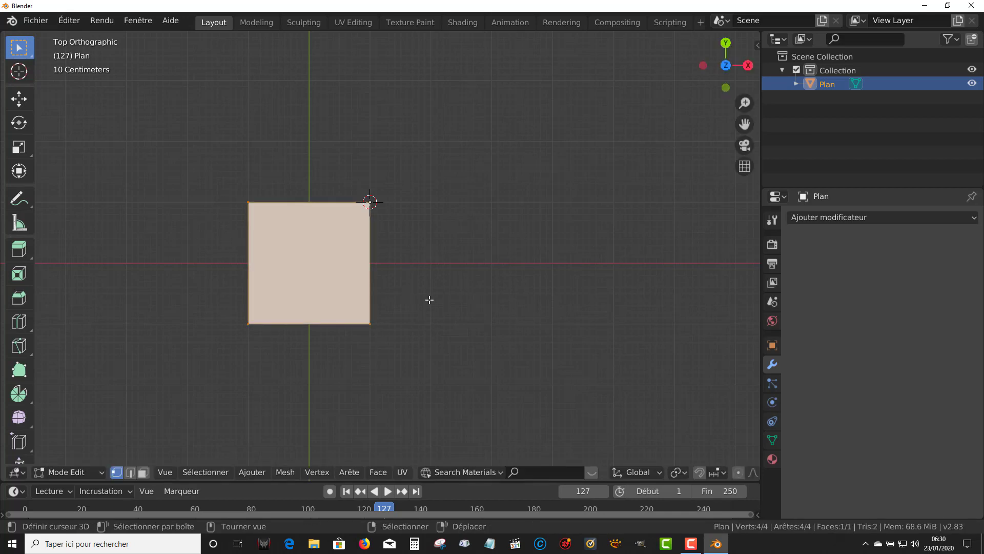
{"action": "key", "text": "r"}
{"action": "key", "text": "z"}
{"action": "right_click", "coordinate": [399, 75]}
Try rotating the whole plane around its corner origin in object mode, and return to edit mode
{"action": "key", "text": "Tab"}
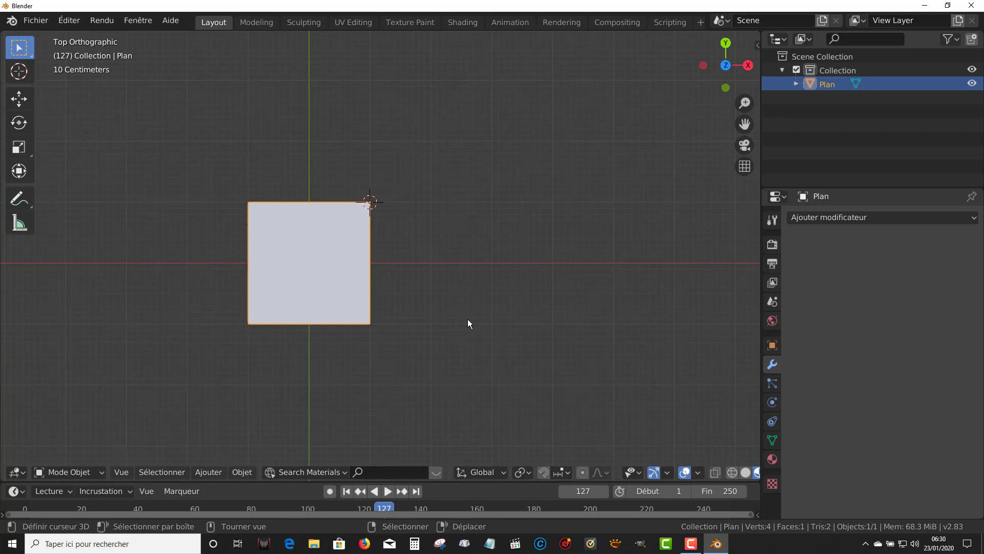
{"action": "key", "text": "r"}
{"action": "key", "text": "Escape"}
{"action": "key", "text": "Tab"}
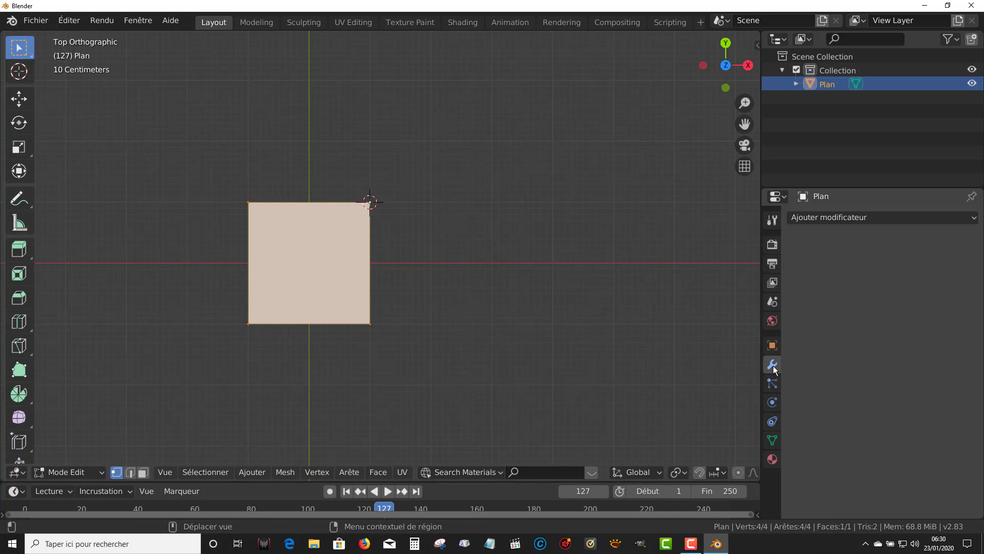
Add a Mirror modifier to the plane and enable its Y and Z axes alongside X
{"action": "left_click", "coordinate": [833, 217]}
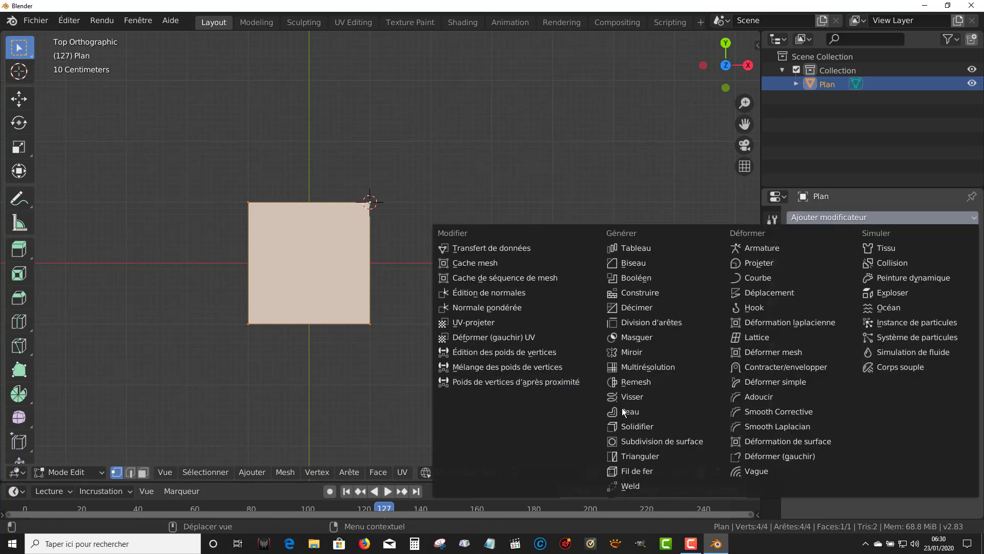
{"action": "left_click", "coordinate": [632, 351]}
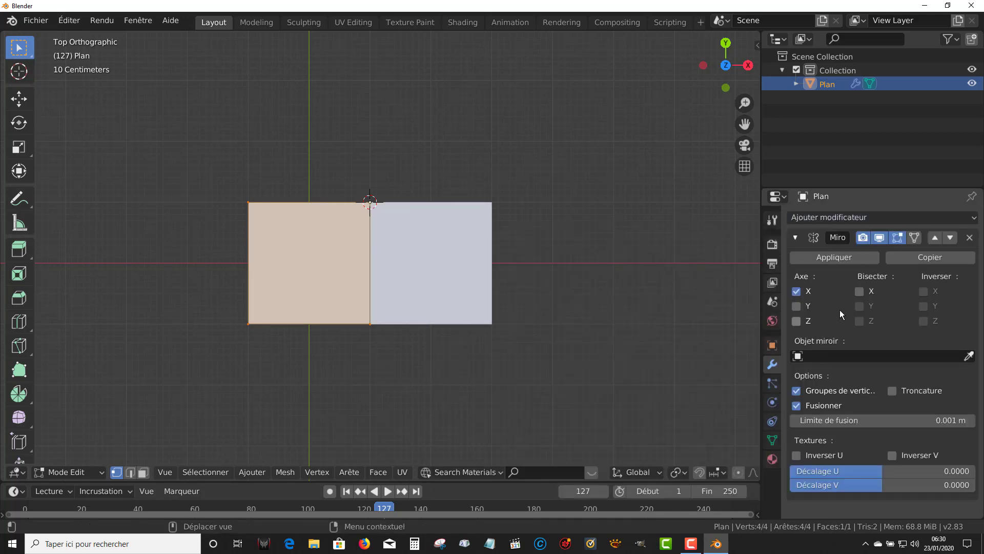
{"action": "left_click", "coordinate": [796, 306]}
{"action": "left_click", "coordinate": [797, 321]}
Extrude the selected plane upward along its normal to form a mirrored block
{"action": "middle_click_drag", "start_coordinate": [678, 347], "coordinate": [667, 292]}
{"action": "scroll", "coordinate": [667, 293], "scroll_direction": "down", "scroll_amount": 3}
{"action": "middle_click_drag", "start_coordinate": [594, 319], "coordinate": [552, 294]}
{"action": "key", "text": "e"}
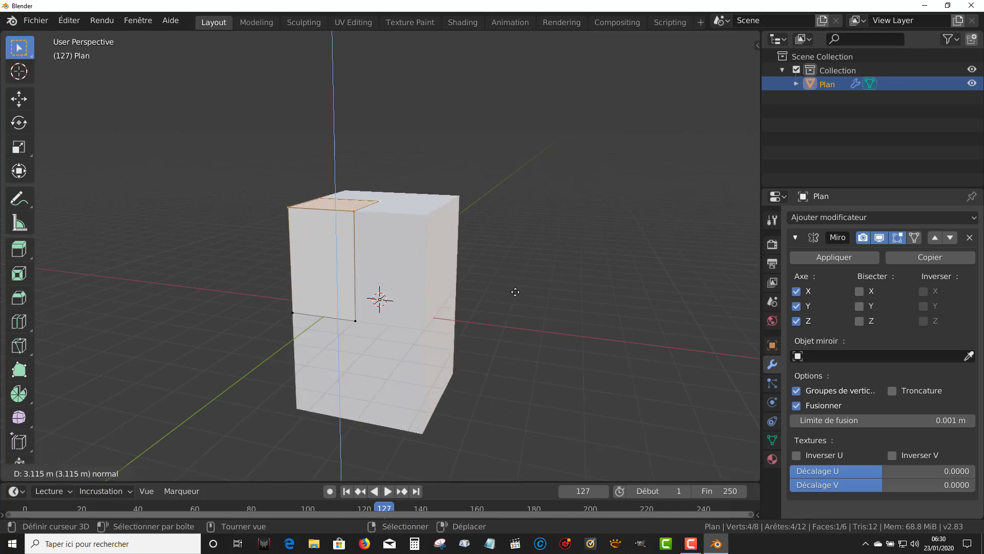
{"action": "left_click", "coordinate": [505, 325]}
Inspect the mirrored block around its central origin in object mode and edit mode
{"action": "key", "text": "Tab"}
{"action": "middle_click_drag", "start_coordinate": [505, 325], "coordinate": [488, 344]}
{"action": "scroll", "coordinate": [431, 295], "scroll_direction": "up", "scroll_amount": 2}
{"action": "key", "text": "Tab"}
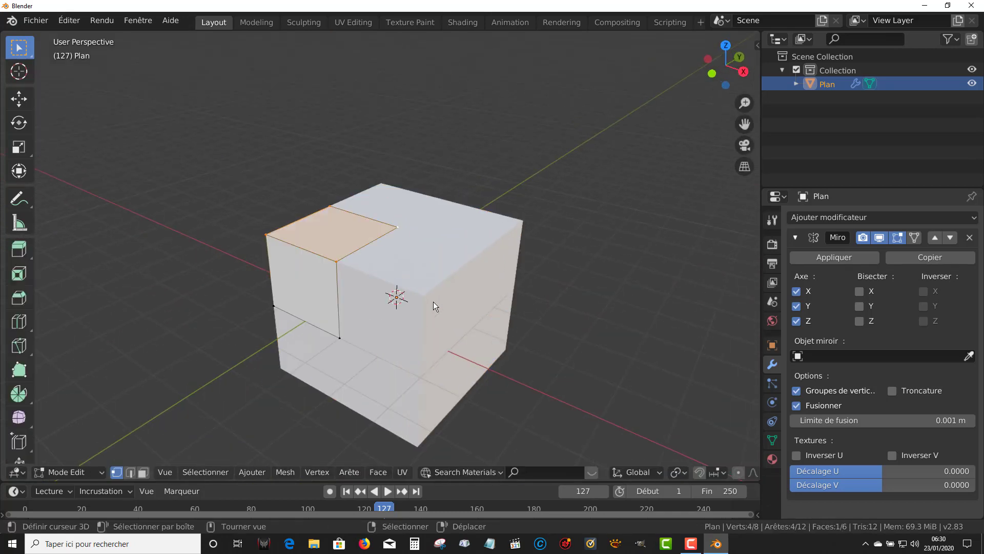
{"action": "middle_click_drag", "start_coordinate": [415, 331], "coordinate": [558, 356]}
{"action": "key", "text": "q"}
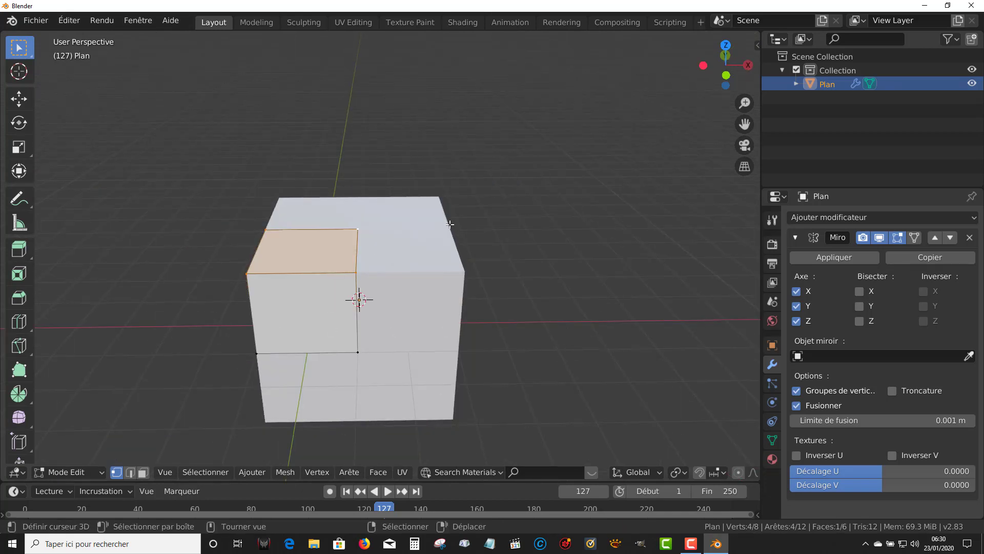
Return to object mode and delete the mirrored block
{"action": "key", "text": "Tab"}
{"action": "middle_click_drag", "start_coordinate": [414, 277], "coordinate": [381, 316]}
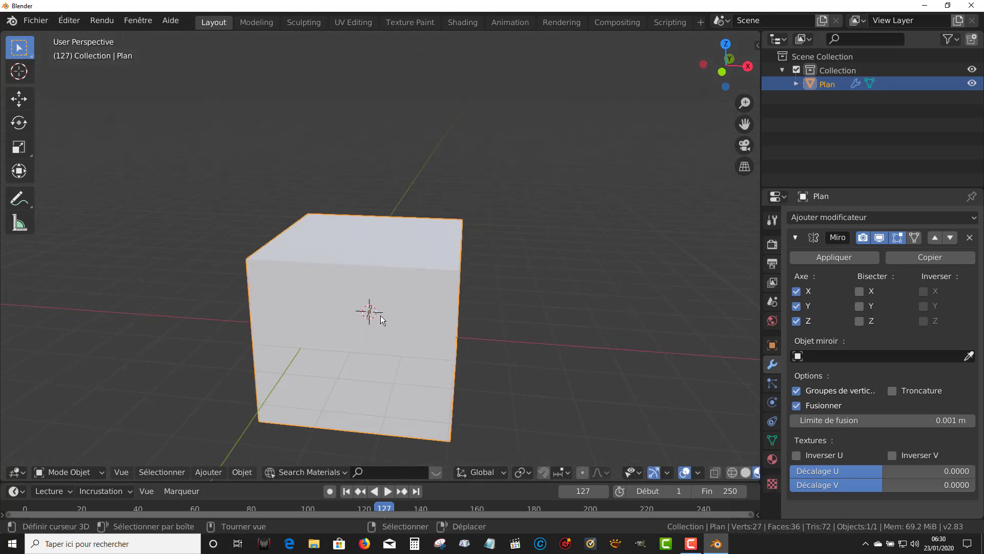
{"action": "scroll", "coordinate": [381, 315], "scroll_direction": "down", "scroll_amount": 3}
{"action": "key", "text": "x"}
{"action": "left_click", "coordinate": [381, 325]}
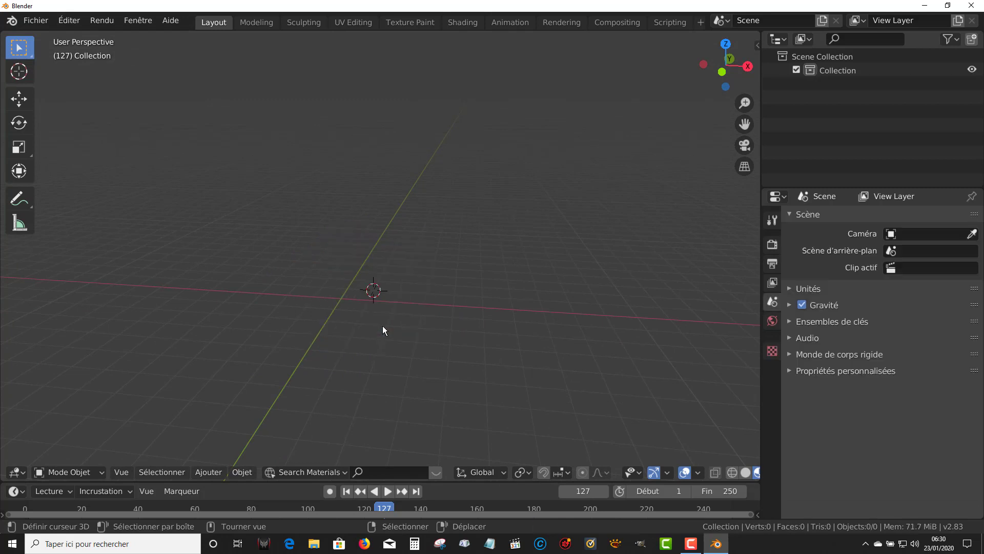
Snap the 3D cursor to the world origin and show the empty scene from the top
{"action": "key", "text": "shift+s"}
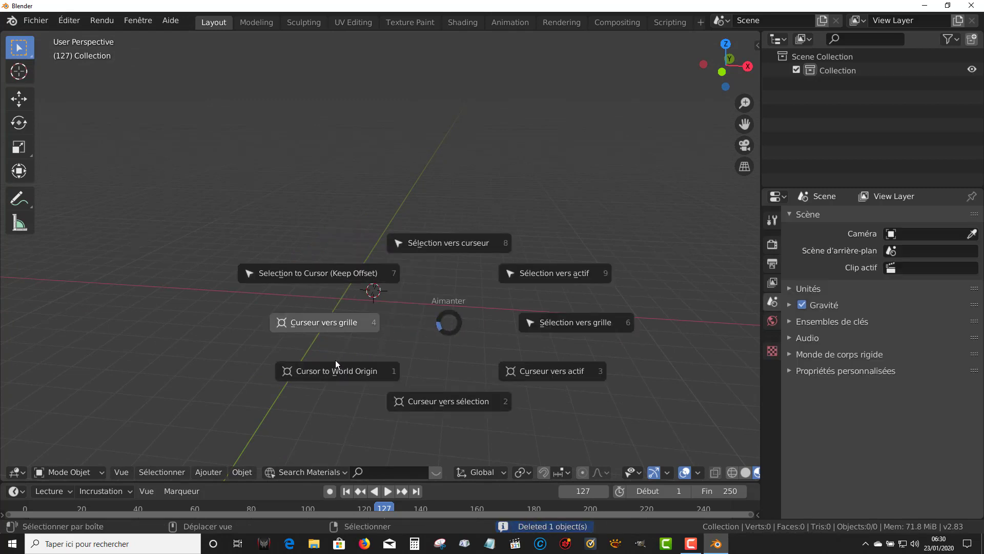
{"action": "left_click", "coordinate": [356, 371]}
{"action": "middle_click_drag", "start_coordinate": [442, 323], "coordinate": [379, 399]}
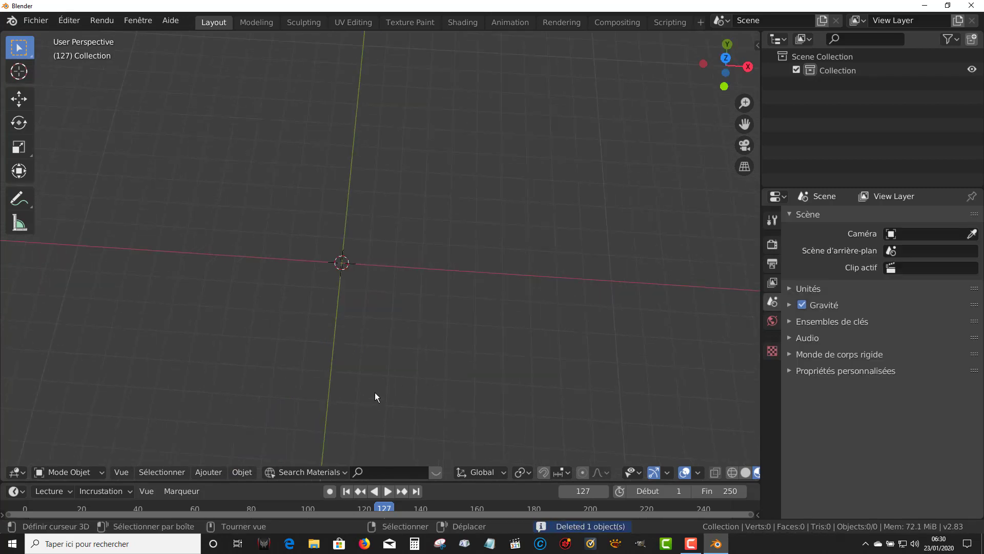
{"action": "key", "text": "KP_7"}
{"action": "middle_click_drag", "start_coordinate": [469, 343], "coordinate": [554, 346], "text": "shift"}
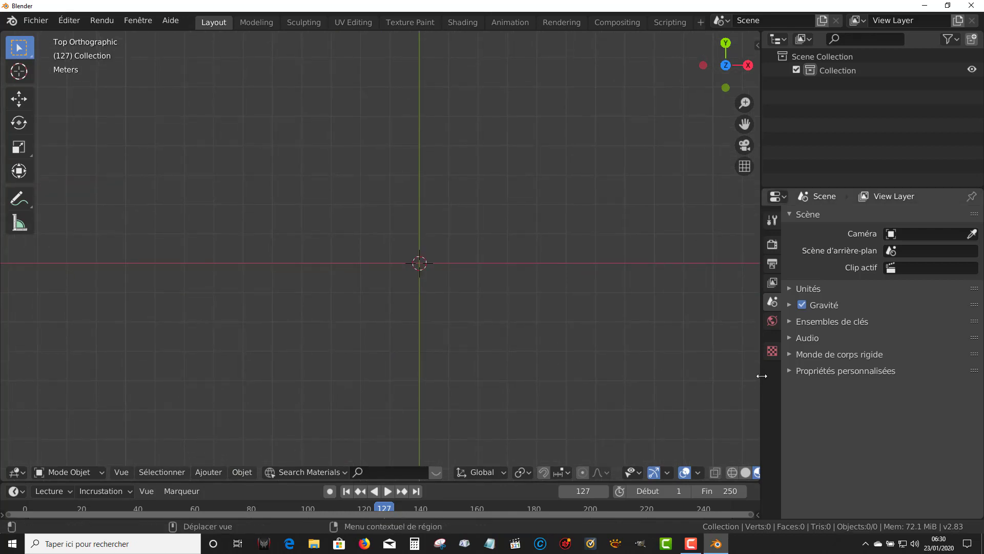
{"action": "scroll", "coordinate": [586, 352], "scroll_direction": "up", "scroll_amount": 2}
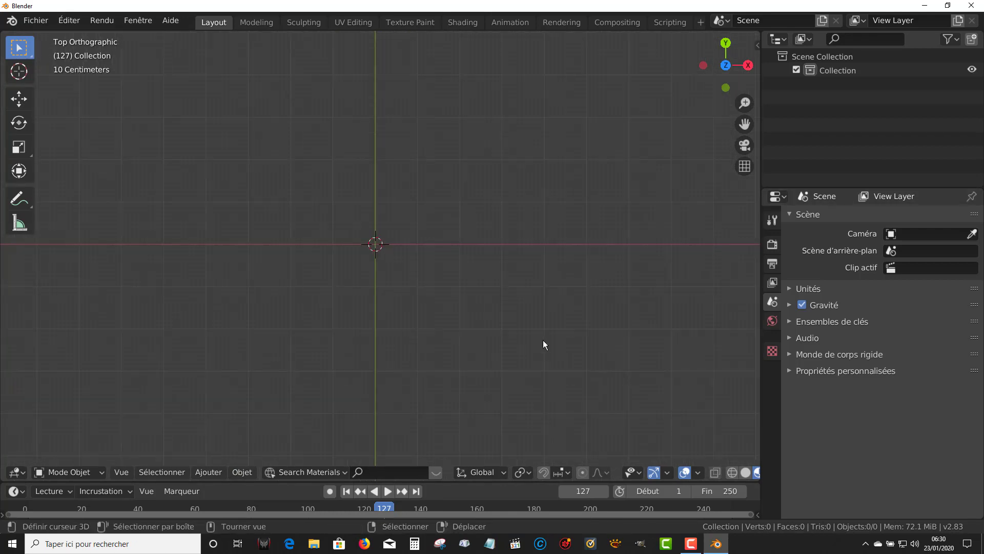